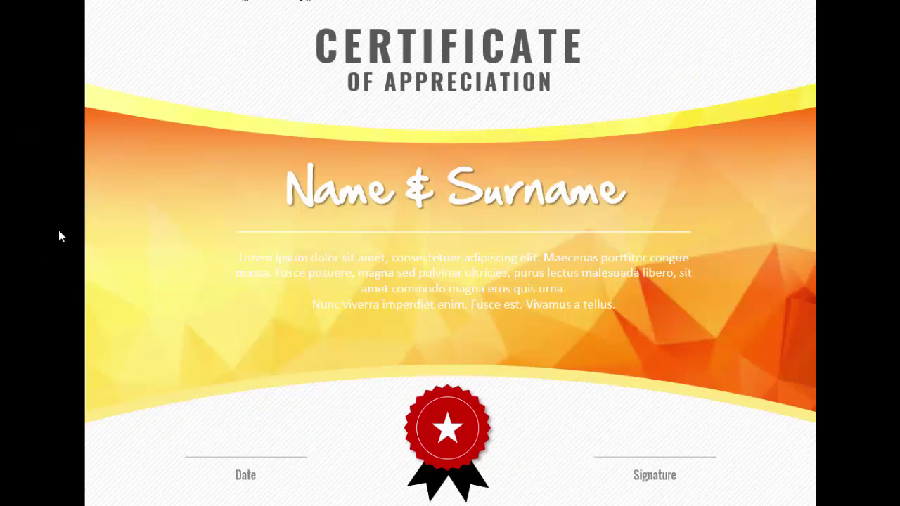
Step: Step through the finished certificate design previews and return to blank slide 3
{"action": "left_click", "coordinate": [745, 50]}
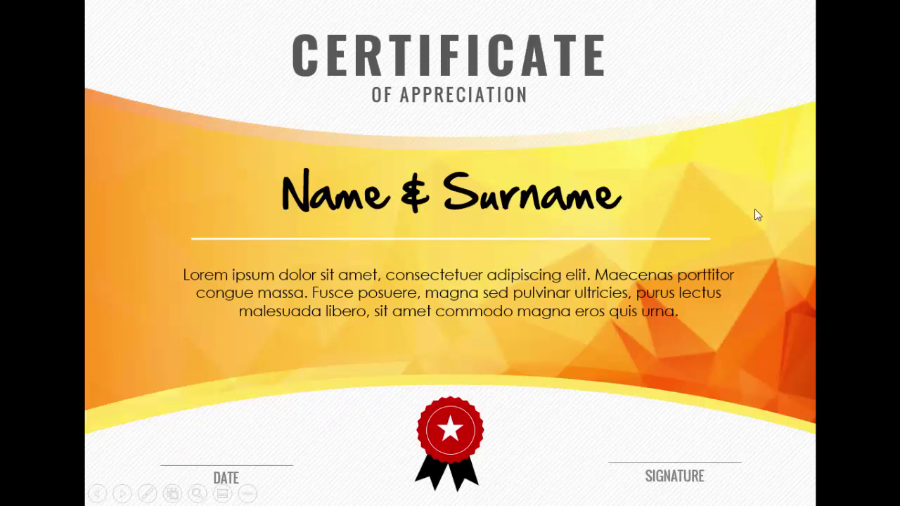
{"action": "left_click", "coordinate": [724, 188]}
{"action": "left_click", "coordinate": [724, 189]}
{"action": "left_click", "coordinate": [668, 104]}
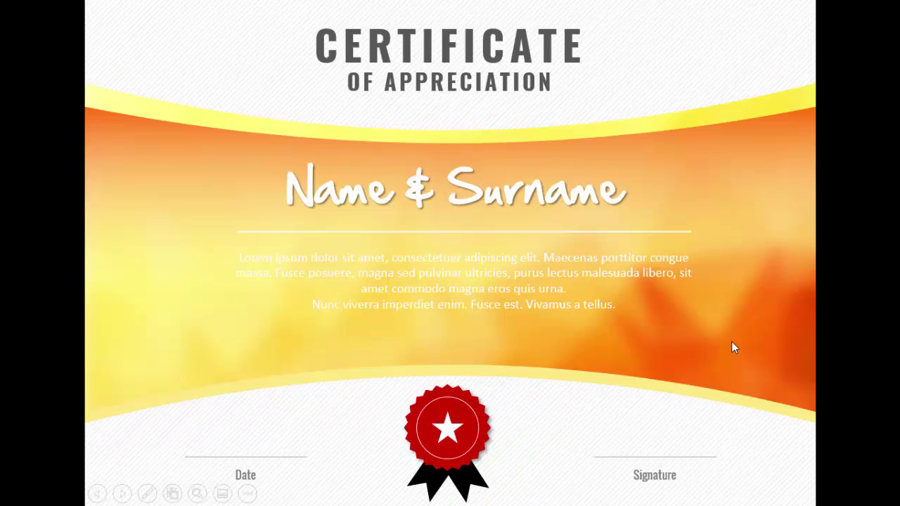
{"action": "left_click", "coordinate": [661, 347]}
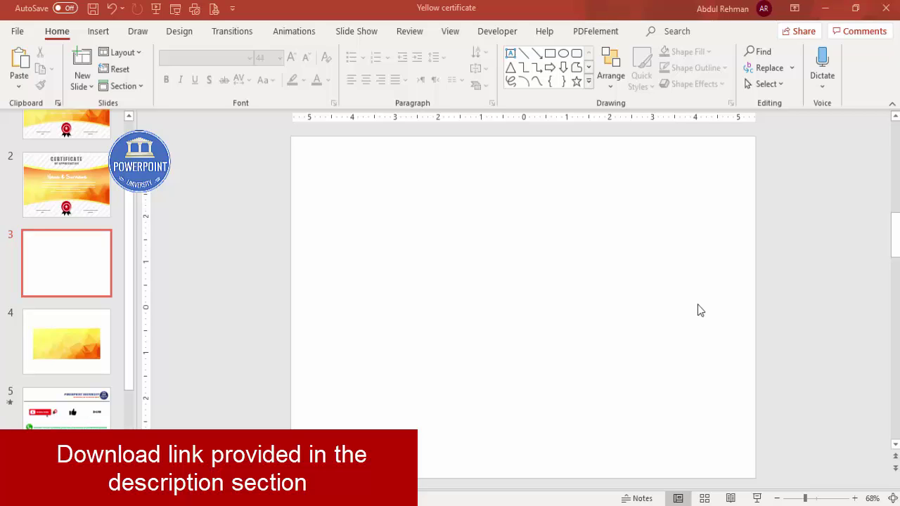
Step: Set a custom slide size of A4 Paper (210x297 mm) in landscape orientation
{"action": "left_click", "coordinate": [188, 37]}
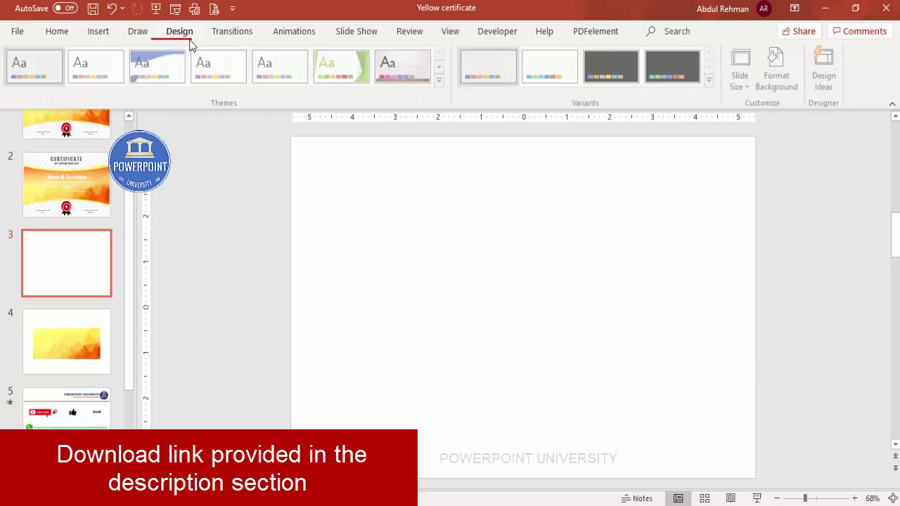
{"action": "left_click", "coordinate": [745, 88]}
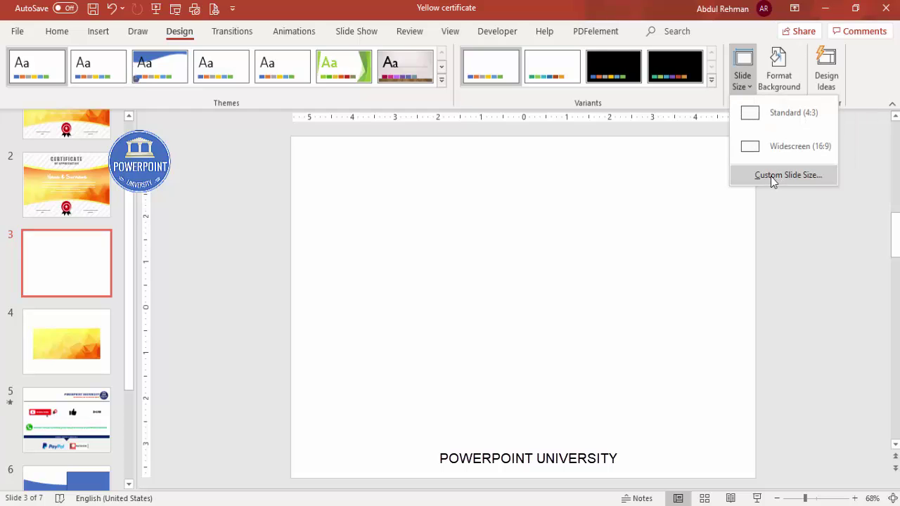
{"action": "left_click", "coordinate": [771, 176]}
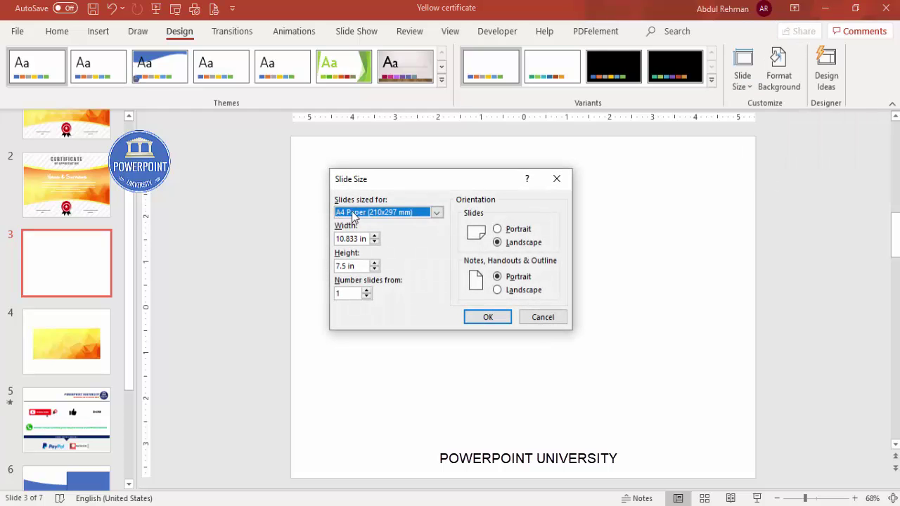
{"action": "left_click", "coordinate": [437, 213]}
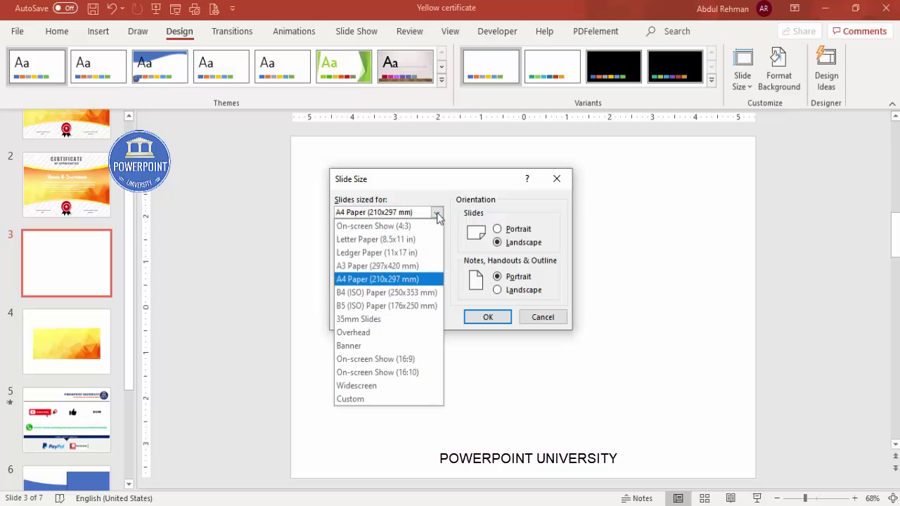
{"action": "left_click", "coordinate": [350, 282]}
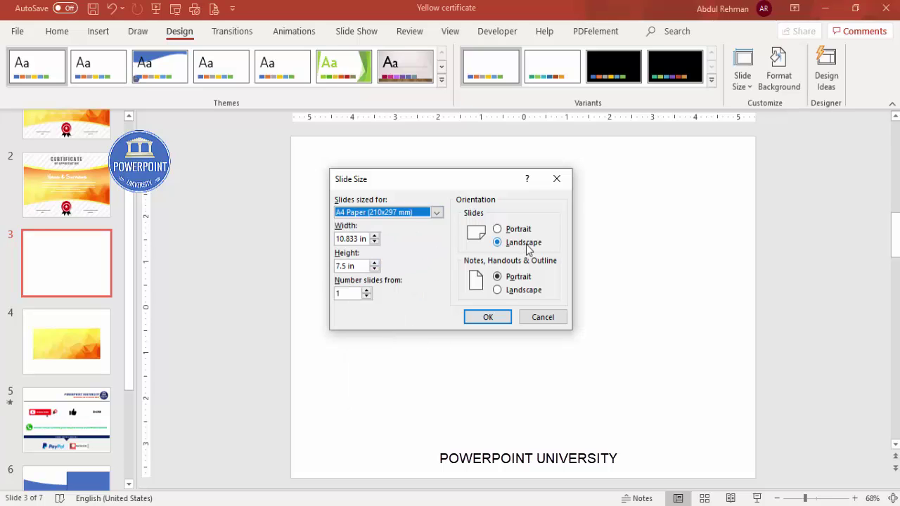
{"action": "left_click", "coordinate": [491, 319]}
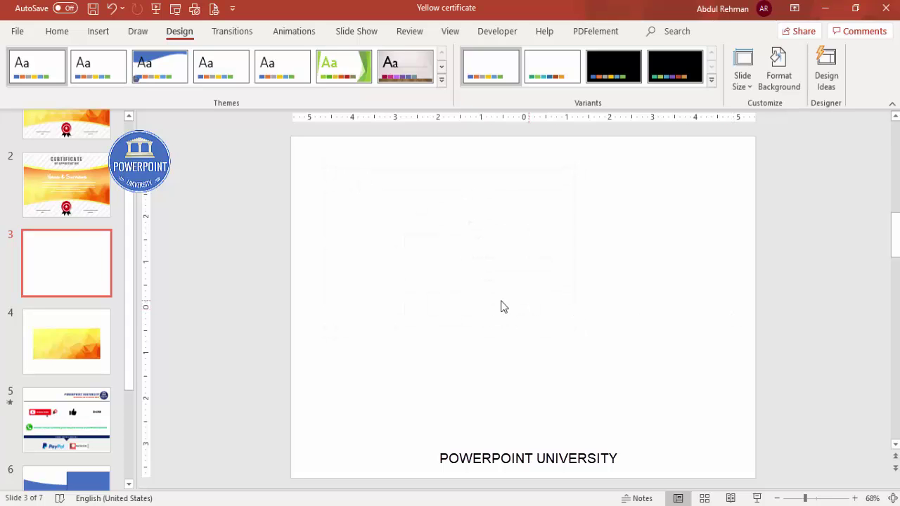
{"action": "left_click", "coordinate": [447, 38]}
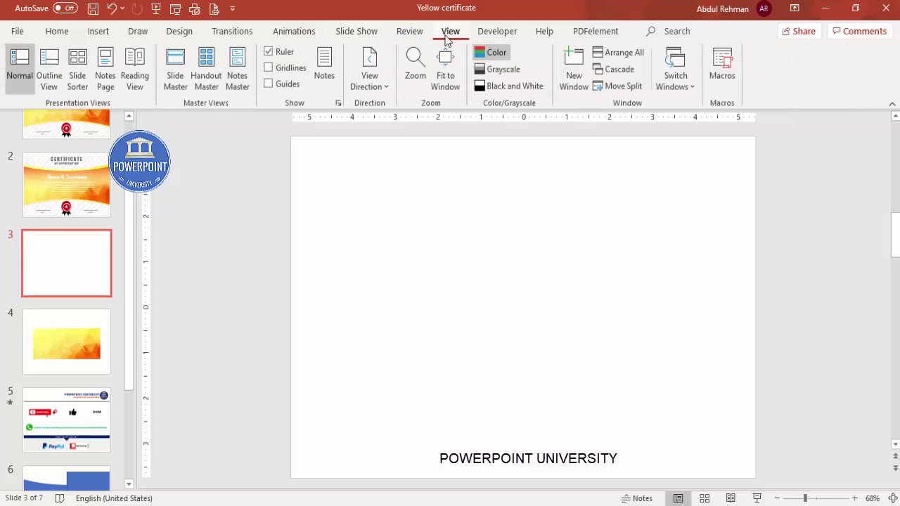
Step: Turn on guides and draw a borderless rectangle spanning the slide's full width
{"action": "left_click", "coordinate": [268, 83]}
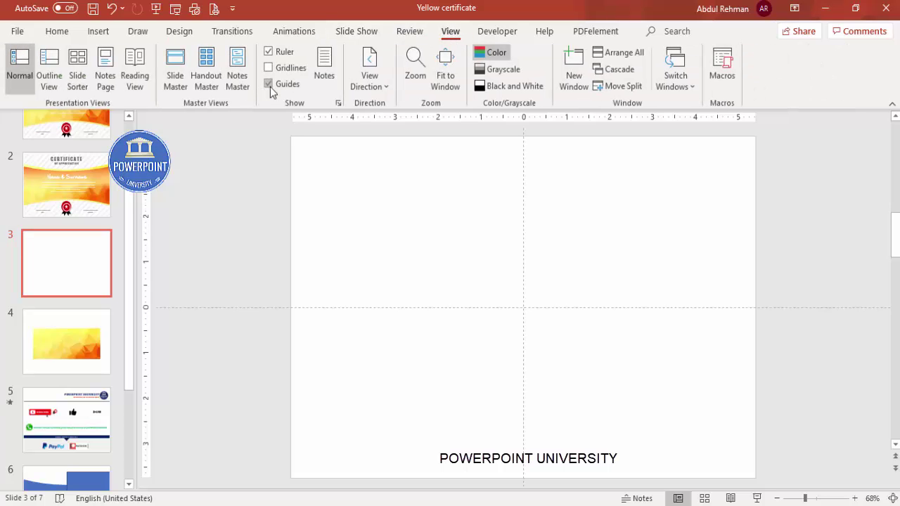
{"action": "left_click", "coordinate": [104, 32]}
{"action": "left_click", "coordinate": [214, 89]}
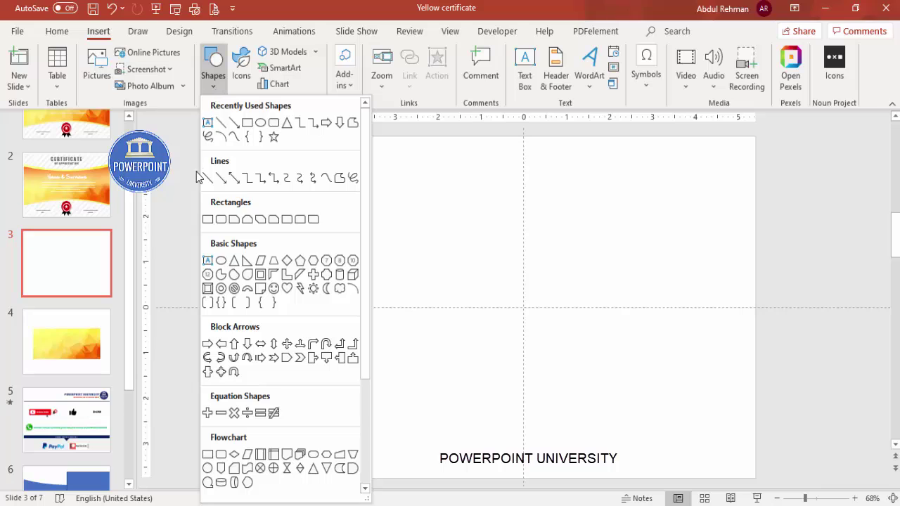
{"action": "left_click", "coordinate": [207, 219]}
{"action": "mouse_move", "coordinate": [292, 211]}
{"action": "left_mouse_down"}
{"action": "mouse_move", "coordinate": [312, 260]}
{"action": "mouse_move", "coordinate": [616, 387]}
{"action": "mouse_move", "coordinate": [755, 399]}
{"action": "left_mouse_up"}
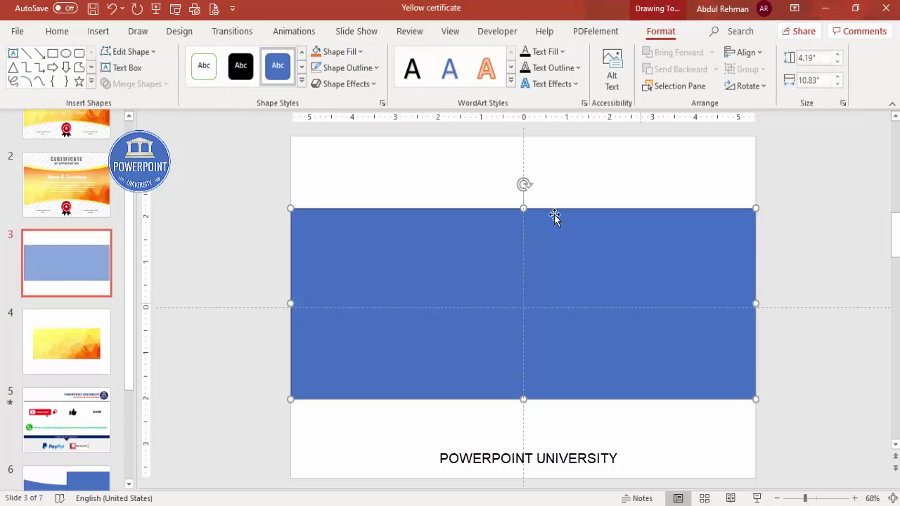
{"action": "left_click", "coordinate": [369, 68]}
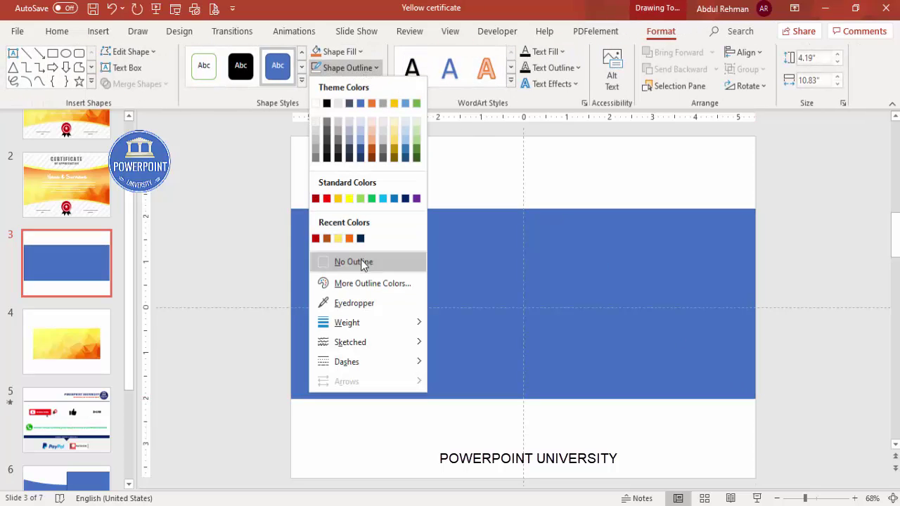
{"action": "left_click", "coordinate": [362, 263]}
Step: Centre the rectangle both horizontally and vertically on the slide
{"action": "left_click", "coordinate": [743, 53]}
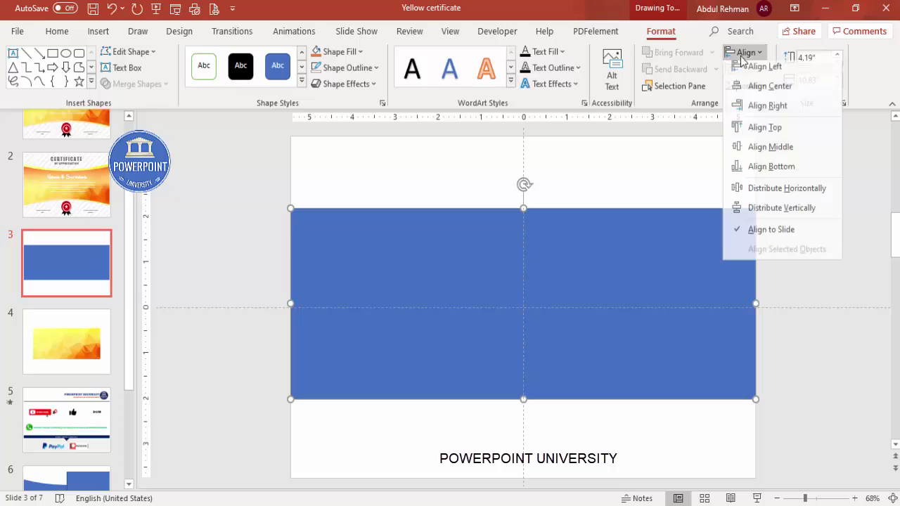
{"action": "left_click", "coordinate": [760, 90]}
{"action": "left_click", "coordinate": [746, 53]}
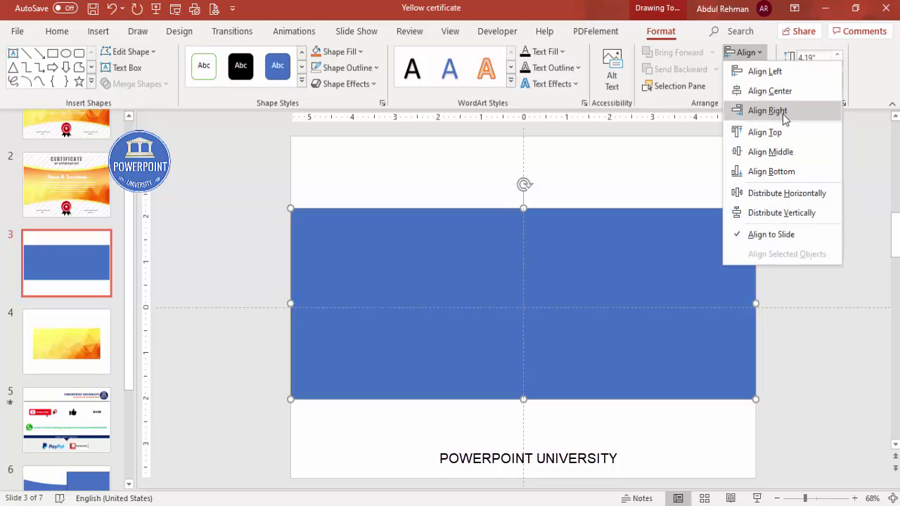
{"action": "left_click", "coordinate": [786, 151]}
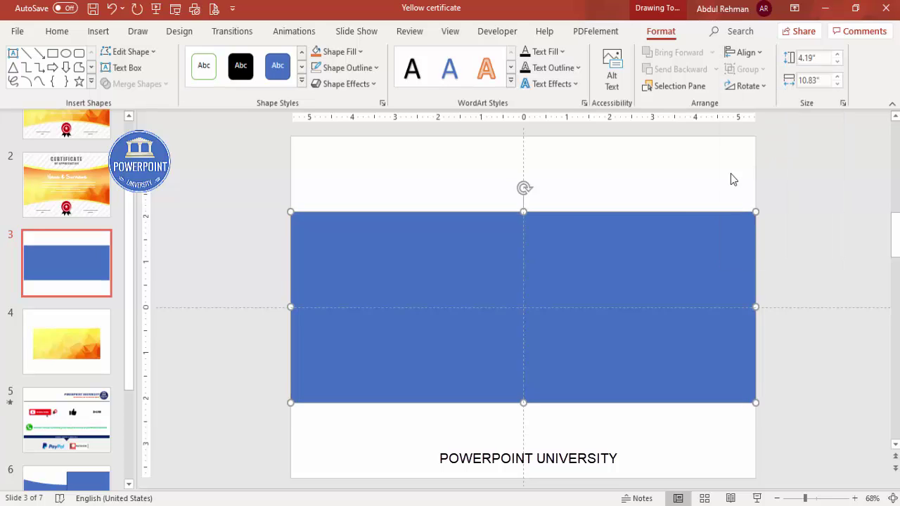
Step: Use Edit Points to pull the rectangle's top edge down into a concave curve, adjusting the corner handles
{"action": "right_click", "coordinate": [598, 241]}
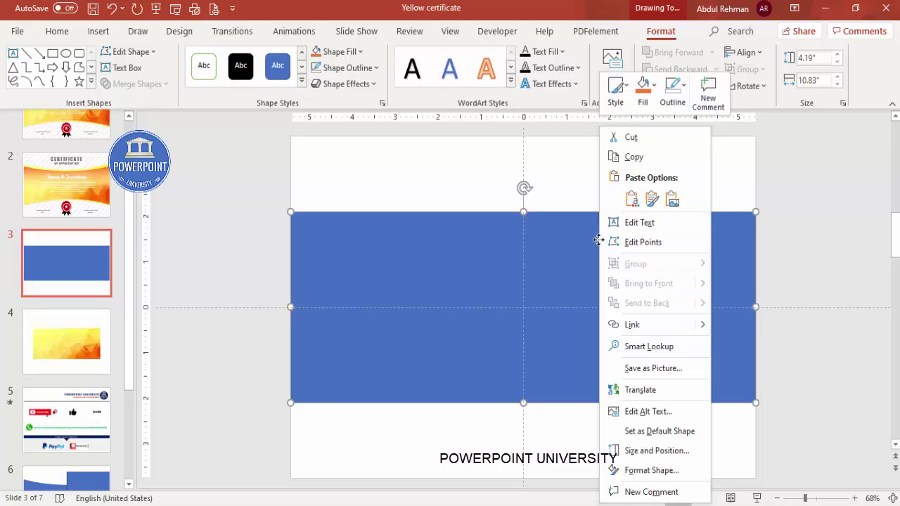
{"action": "left_click", "coordinate": [671, 246]}
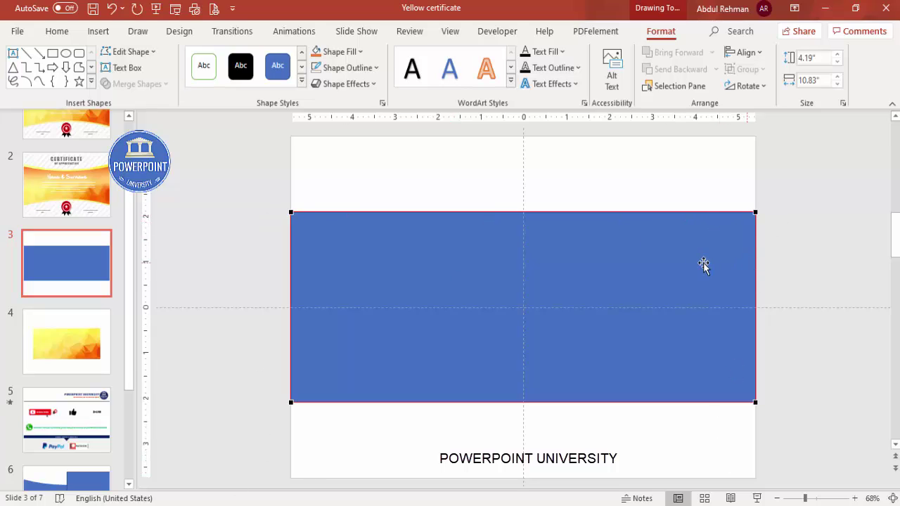
{"action": "right_click", "coordinate": [753, 211]}
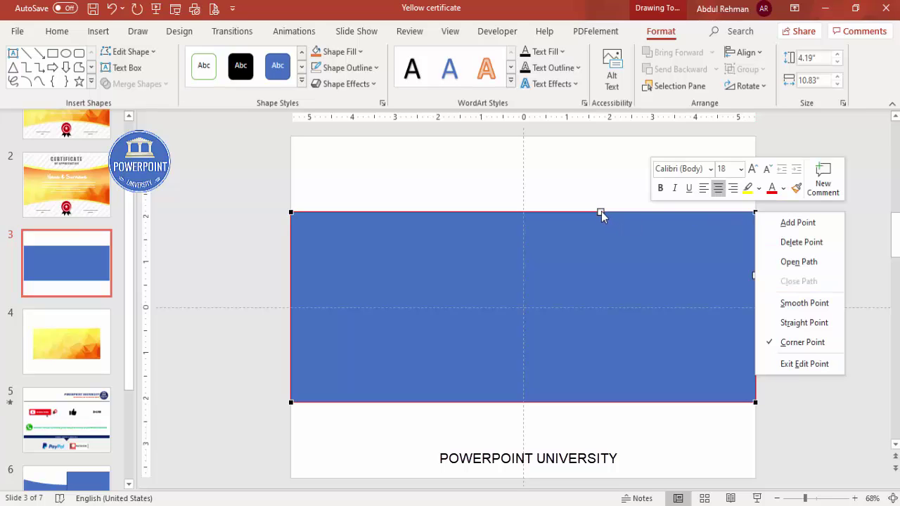
{"action": "left_click", "coordinate": [601, 212]}
{"action": "left_click_drag", "start_coordinate": [600, 212], "coordinate": [599, 248]}
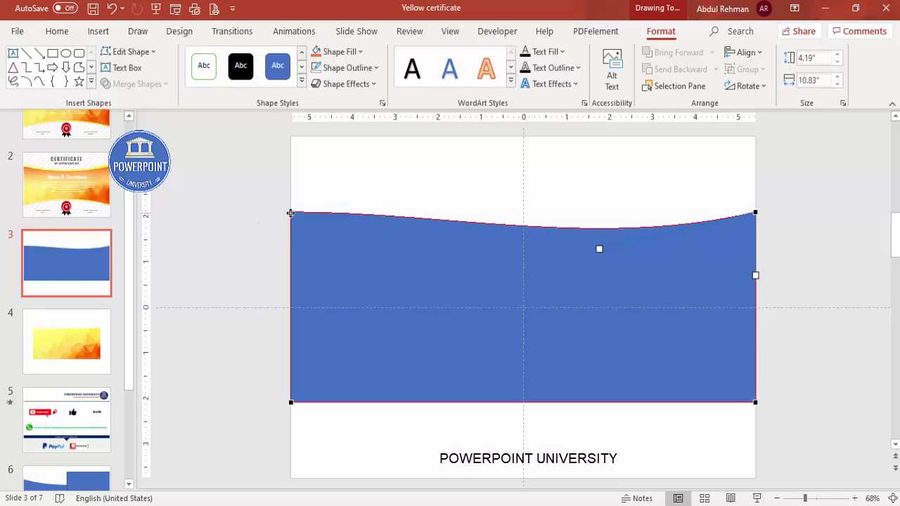
{"action": "left_click", "coordinate": [290, 213]}
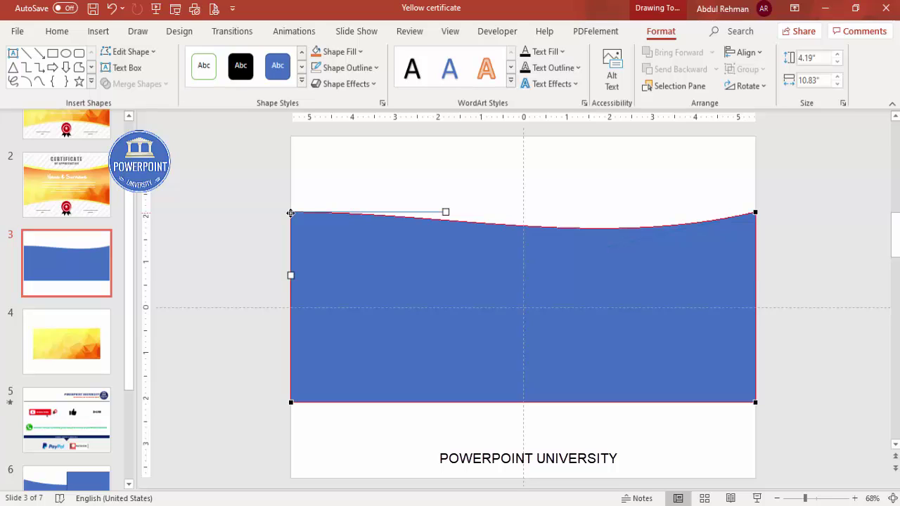
{"action": "left_click_drag", "start_coordinate": [444, 212], "coordinate": [439, 249]}
{"action": "left_click", "coordinate": [755, 213]}
{"action": "left_click_drag", "start_coordinate": [600, 251], "coordinate": [601, 255]}
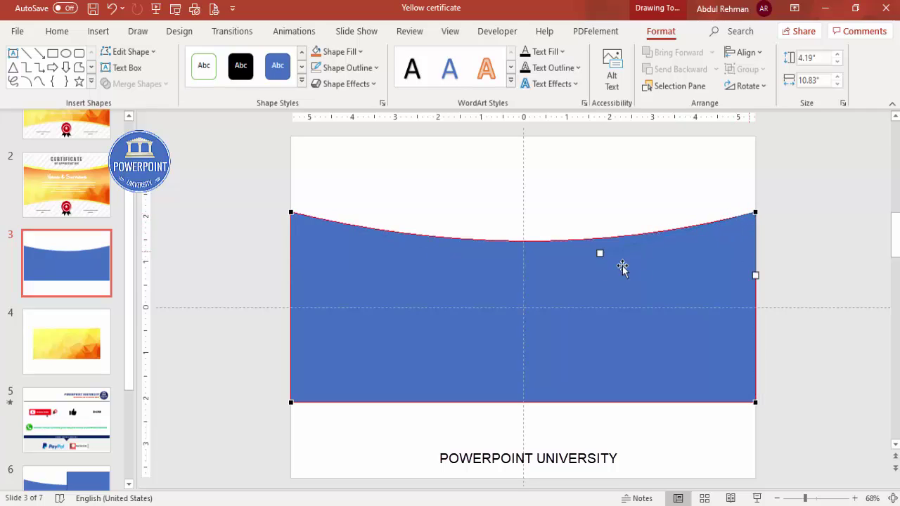
{"action": "left_click", "coordinate": [828, 240]}
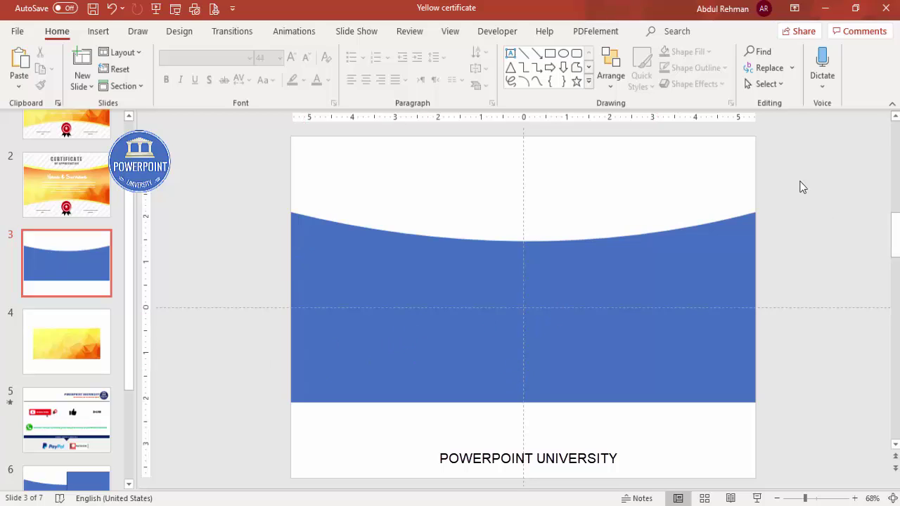
Step: Draw a borderless orange rectangle over the slide's upper right half
{"action": "left_click", "coordinate": [97, 31]}
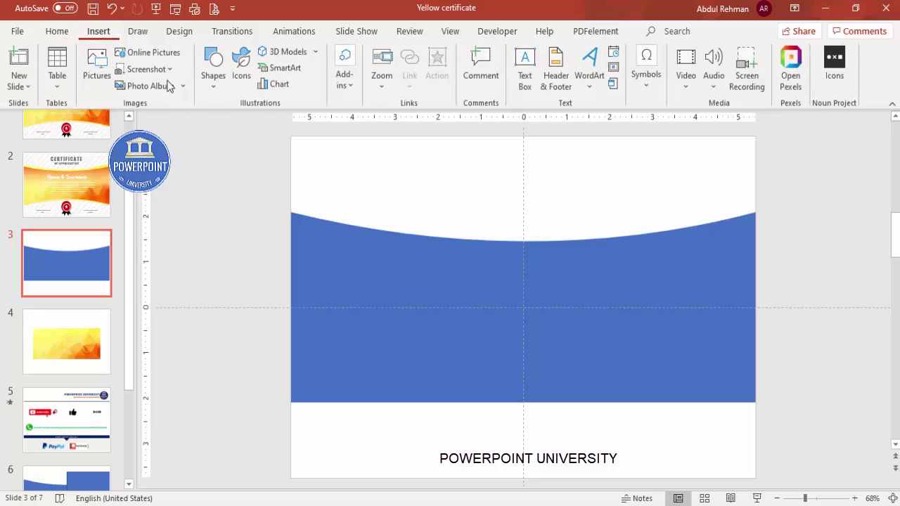
{"action": "left_click", "coordinate": [214, 88]}
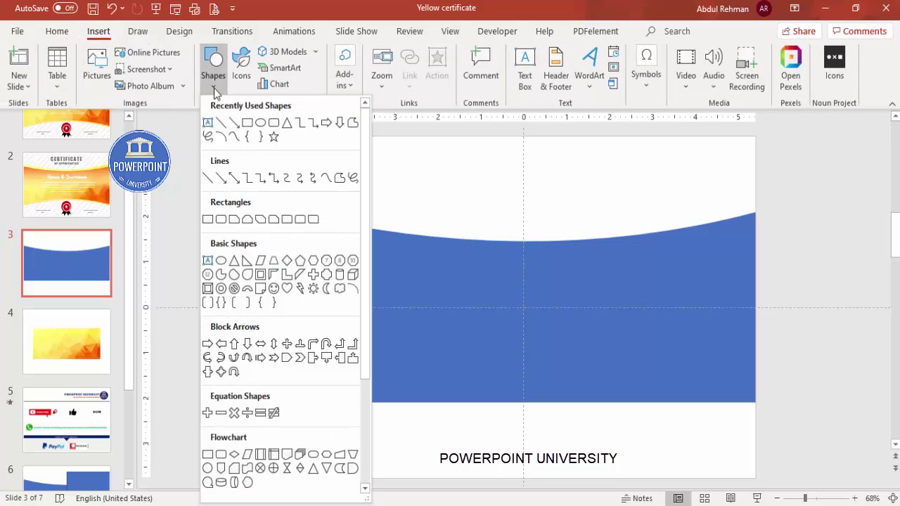
{"action": "left_click", "coordinate": [207, 219]}
{"action": "left_click_drag", "start_coordinate": [524, 166], "coordinate": [755, 308]}
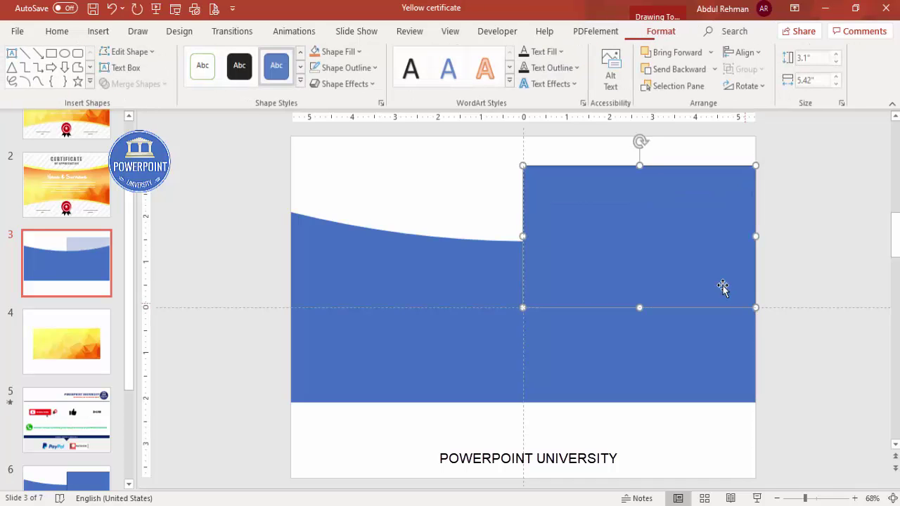
{"action": "left_click", "coordinate": [363, 69]}
{"action": "left_click", "coordinate": [360, 263]}
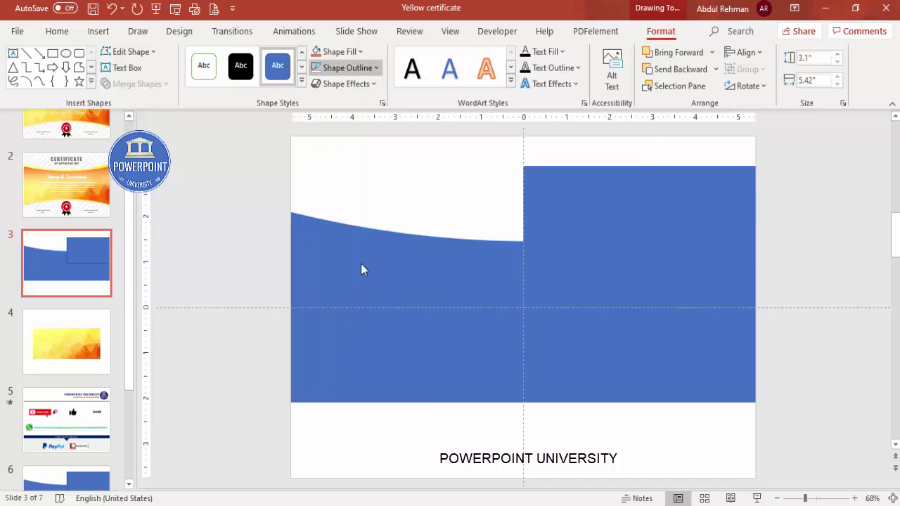
{"action": "left_click", "coordinate": [315, 52]}
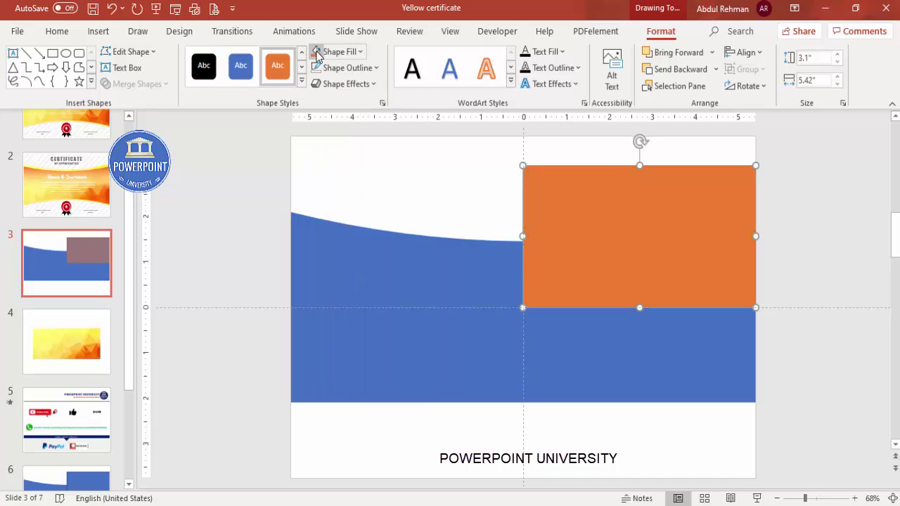
{"action": "left_click", "coordinate": [376, 214]}
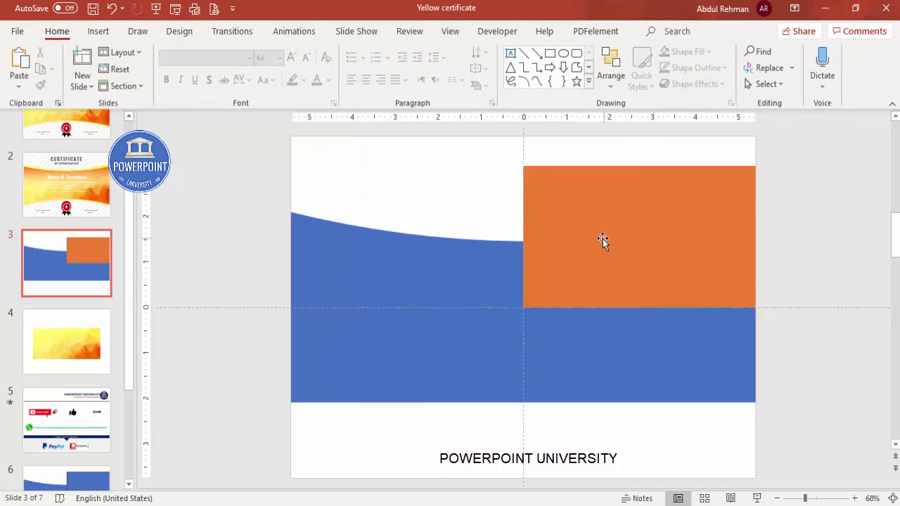
Step: Select the orange rectangle together with the blue wave shape for merging
{"action": "left_click", "coordinate": [580, 192]}
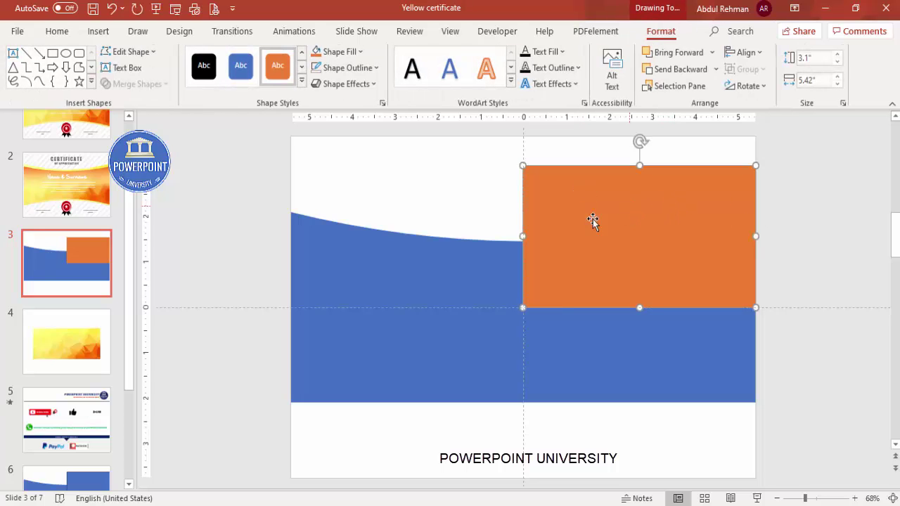
{"action": "left_click", "coordinate": [370, 269], "text": "shift"}
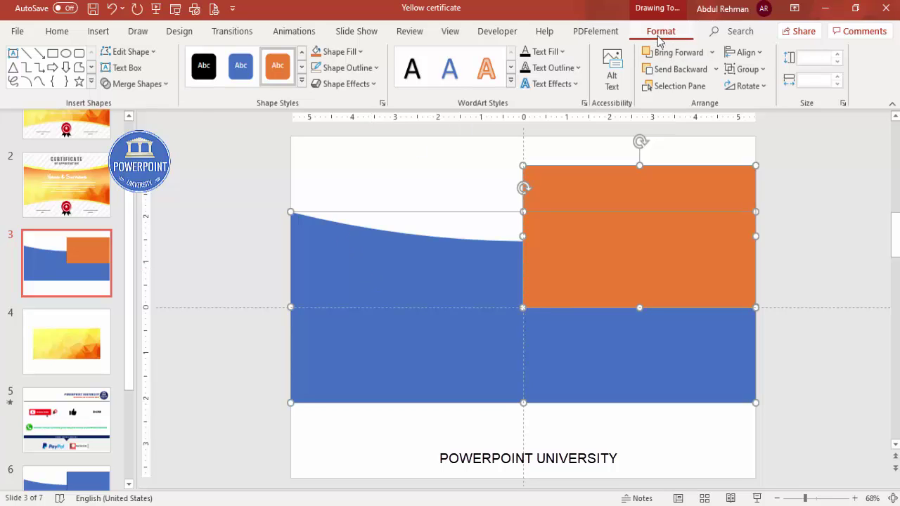
{"action": "left_click", "coordinate": [144, 84]}
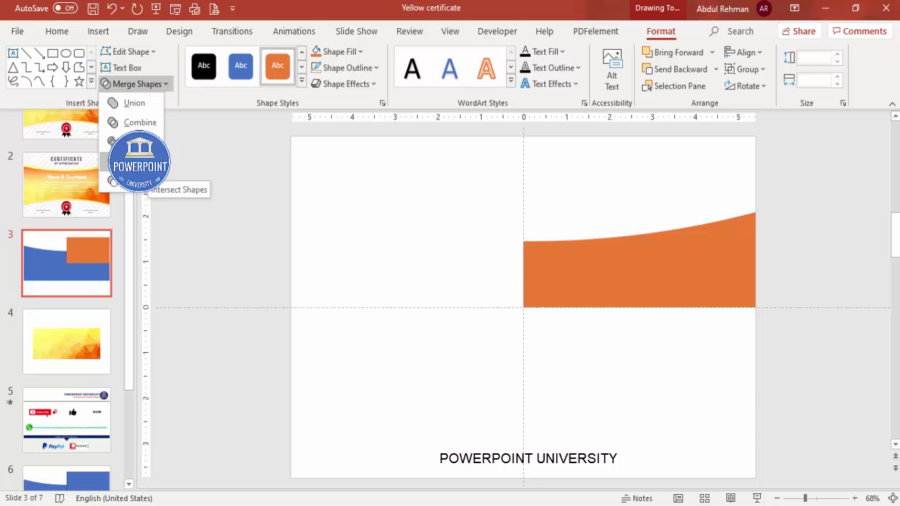
Step: Intersect the shapes into a curved orange piece and add a horizontally mirrored copy on the left
{"action": "left_click", "coordinate": [133, 161]}
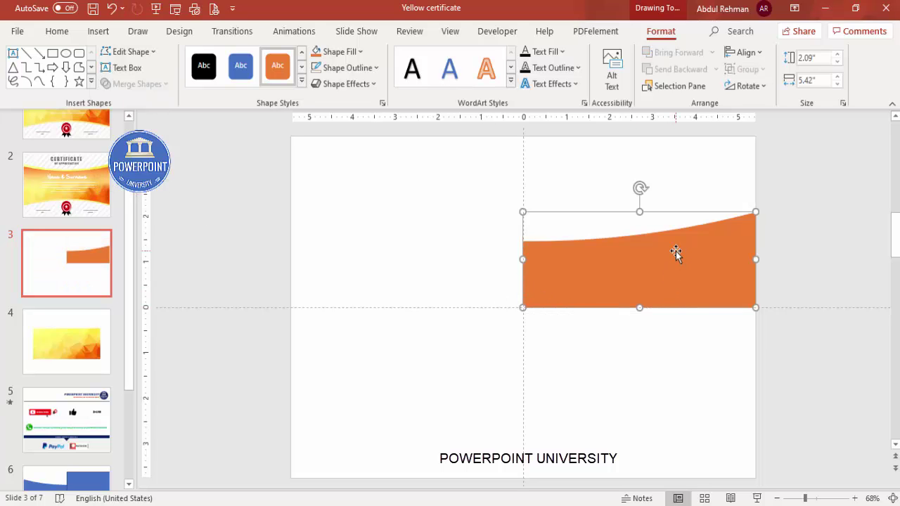
{"action": "left_click_drag", "start_coordinate": [675, 251], "coordinate": [443, 266]}
{"action": "left_click", "coordinate": [749, 86]}
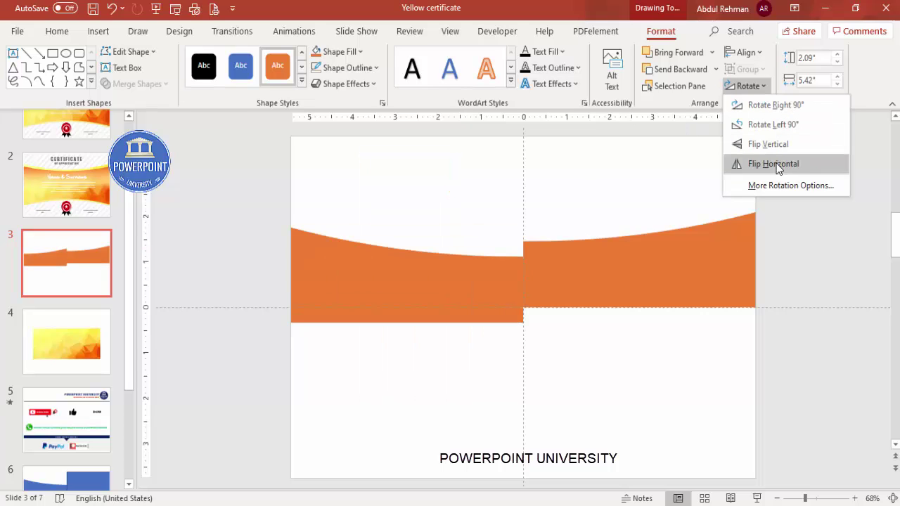
{"action": "left_click", "coordinate": [783, 166]}
{"action": "left_click_drag", "start_coordinate": [496, 292], "coordinate": [496, 279]}
Step: Duplicate both pieces downward, flip the copy vertically, and join it to the upper pieces
{"action": "left_click", "coordinate": [566, 280], "text": "shift"}
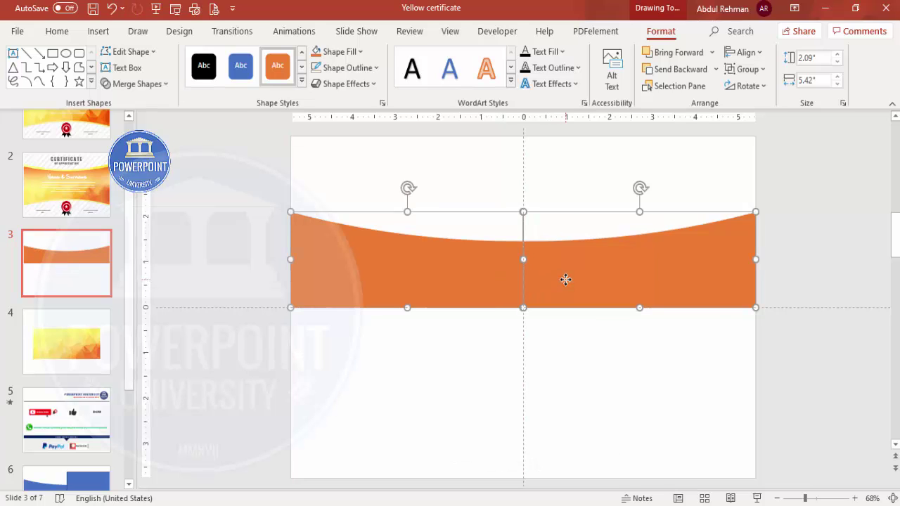
{"action": "left_click_drag", "start_coordinate": [586, 283], "coordinate": [582, 390]}
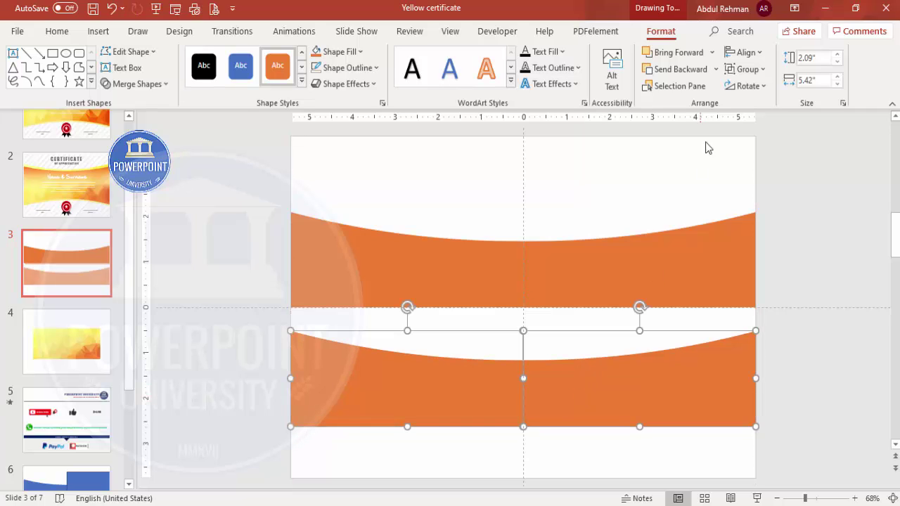
{"action": "left_click", "coordinate": [747, 86]}
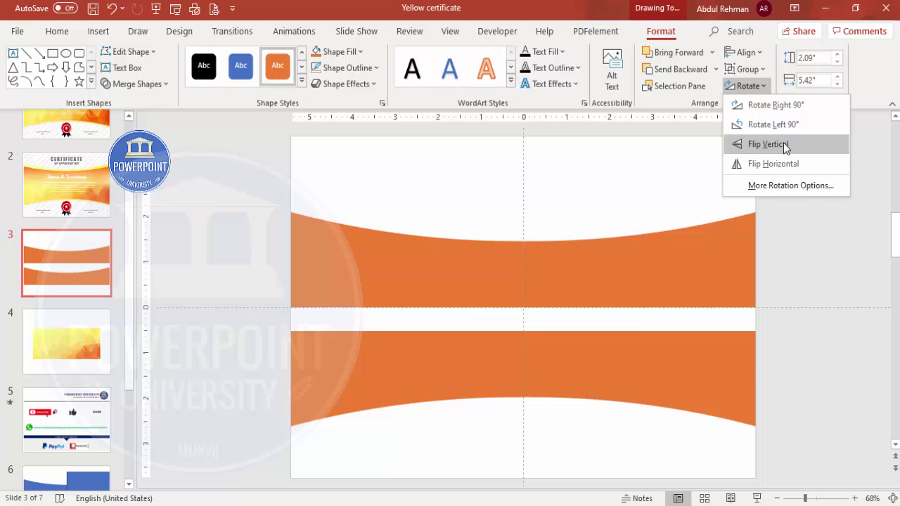
{"action": "left_click", "coordinate": [784, 145]}
{"action": "left_click_drag", "start_coordinate": [681, 363], "coordinate": [683, 344]}
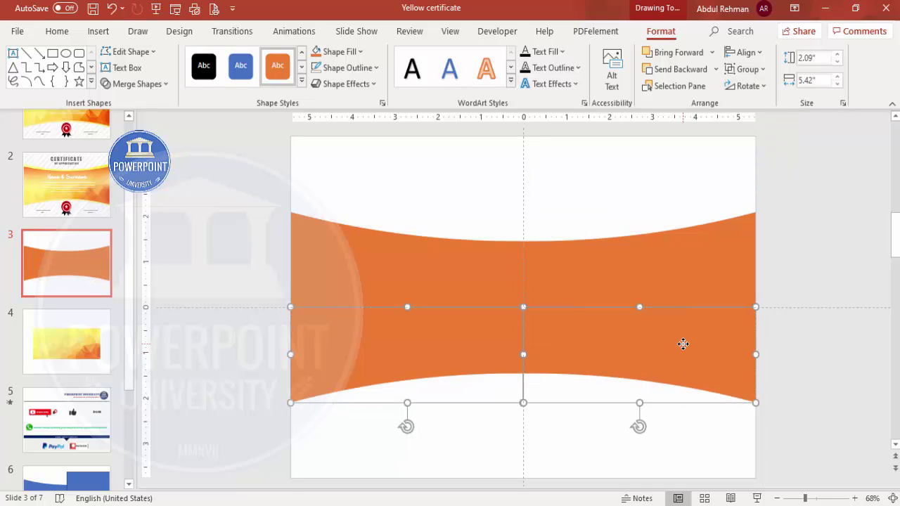
{"action": "left_click", "coordinate": [563, 276], "text": "shift"}
Step: Union the four orange pieces into one band and stretch its top and bottom edges slightly
{"action": "left_click", "coordinate": [430, 273], "text": "shift"}
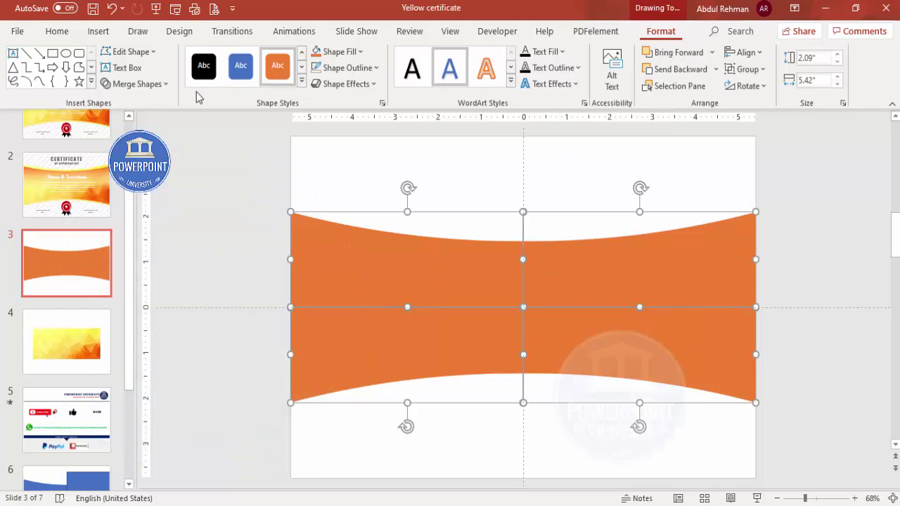
{"action": "left_click", "coordinate": [145, 85]}
{"action": "left_click", "coordinate": [135, 104]}
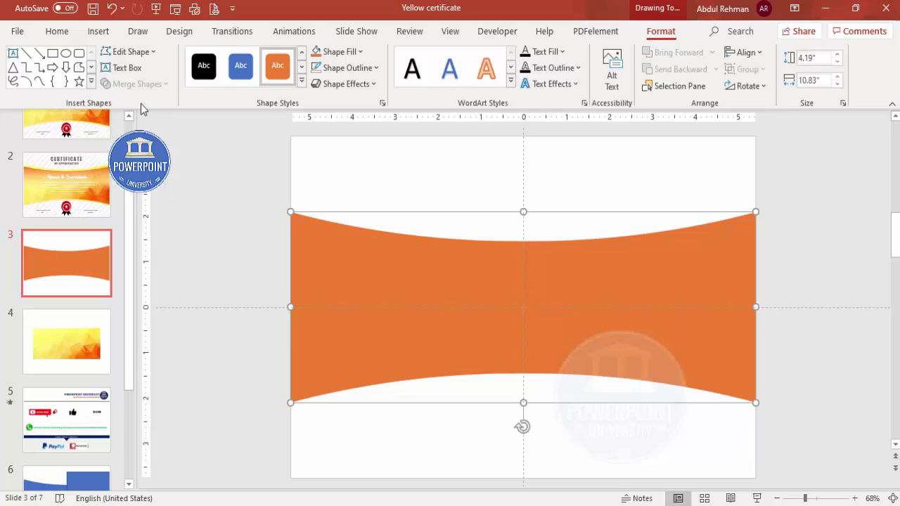
{"action": "left_click_drag", "start_coordinate": [522, 402], "coordinate": [520, 423]}
{"action": "left_click_drag", "start_coordinate": [523, 213], "coordinate": [523, 205]}
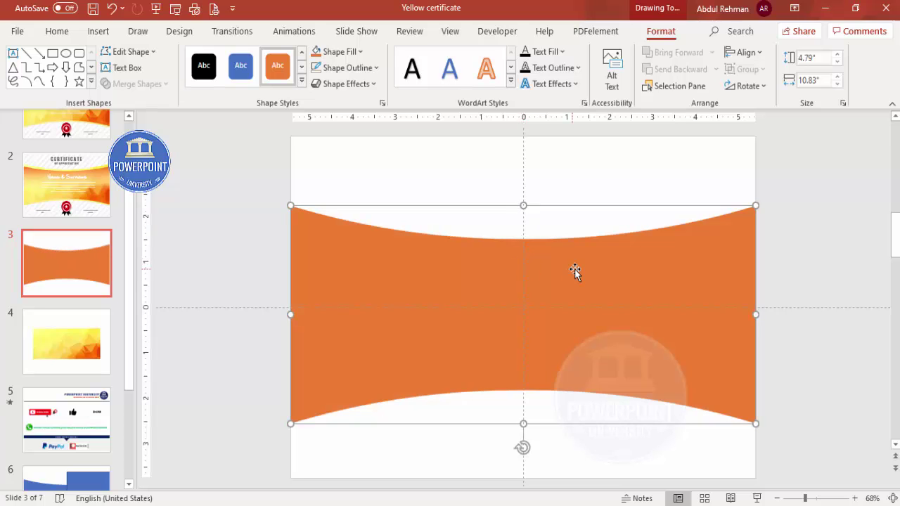
Step: Check the yellow polygon picture on slide 4, then bring up the band's Format Shape fill settings
{"action": "left_click", "coordinate": [92, 344]}
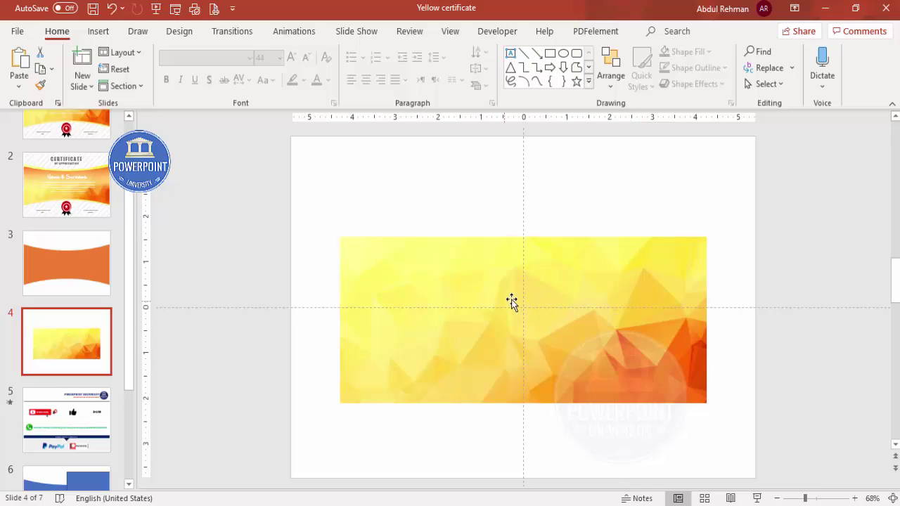
{"action": "left_click", "coordinate": [448, 299]}
{"action": "left_click", "coordinate": [62, 265]}
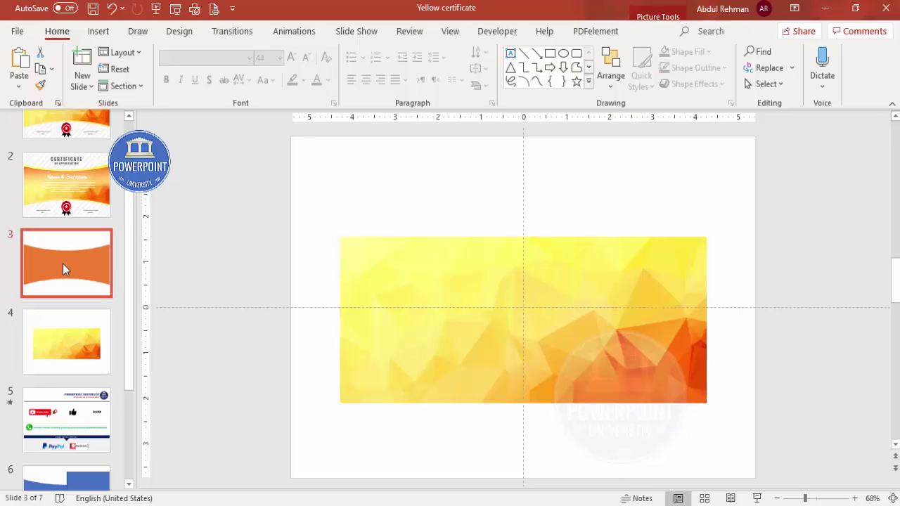
{"action": "left_click", "coordinate": [595, 277]}
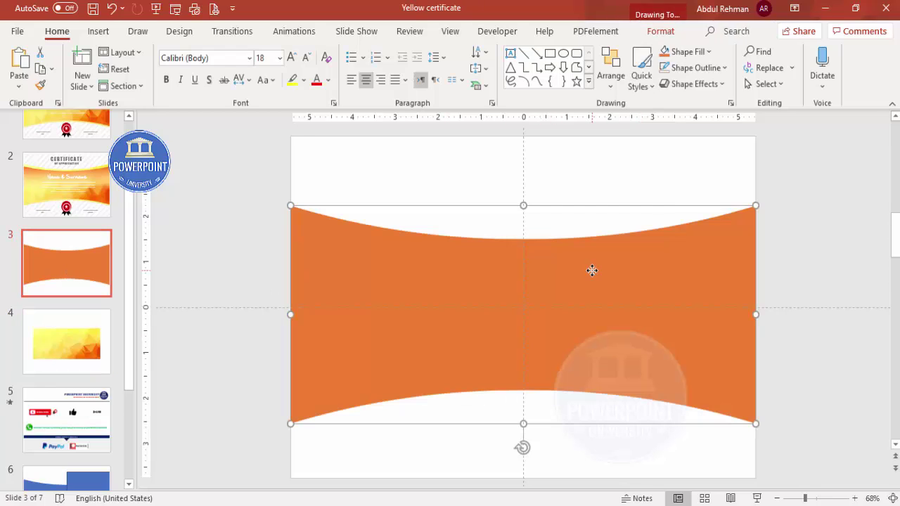
{"action": "right_click", "coordinate": [594, 276]}
{"action": "left_click", "coordinate": [632, 470]}
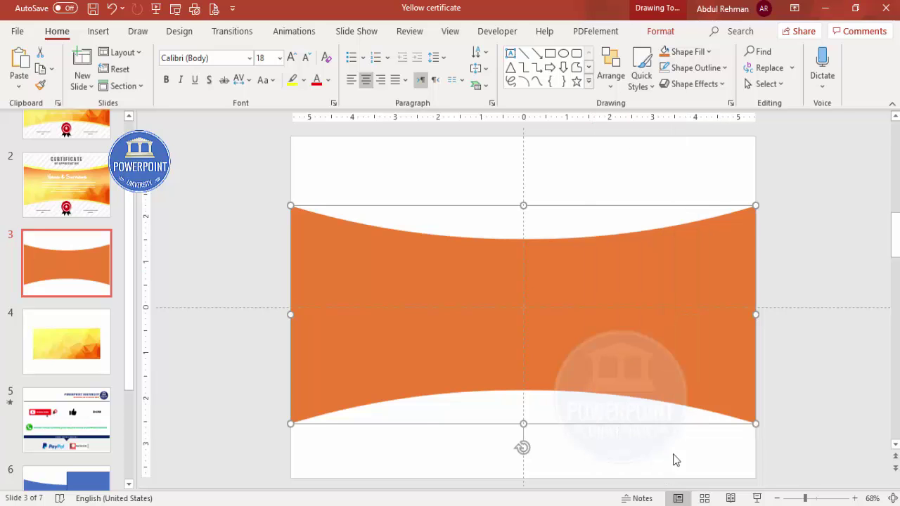
{"action": "left_click", "coordinate": [744, 209]}
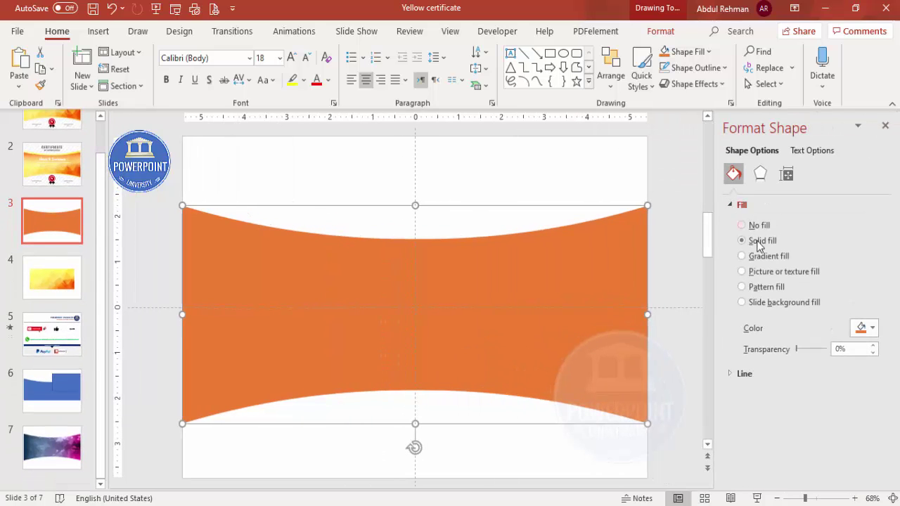
Step: Fill the band with the yellow polygon picture from a file, nudge it up, and uncheck Rotate with shape
{"action": "left_click", "coordinate": [798, 272]}
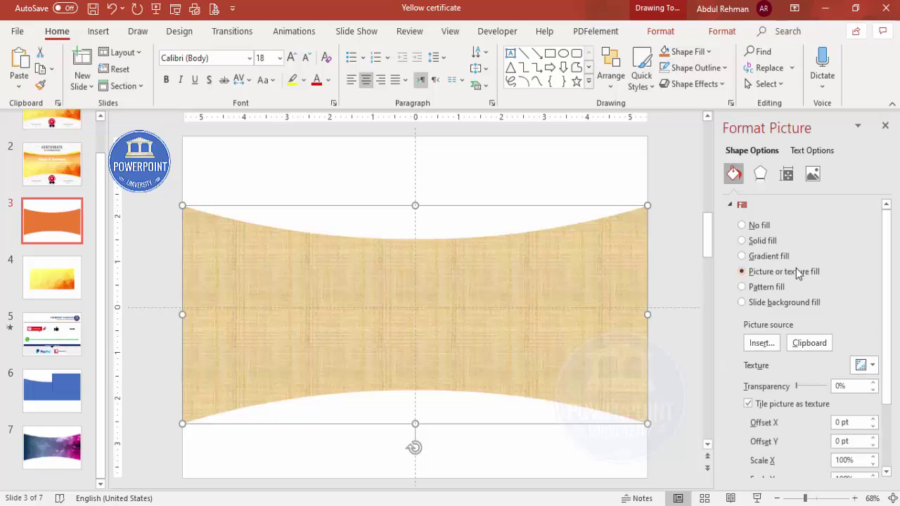
{"action": "left_click", "coordinate": [767, 346]}
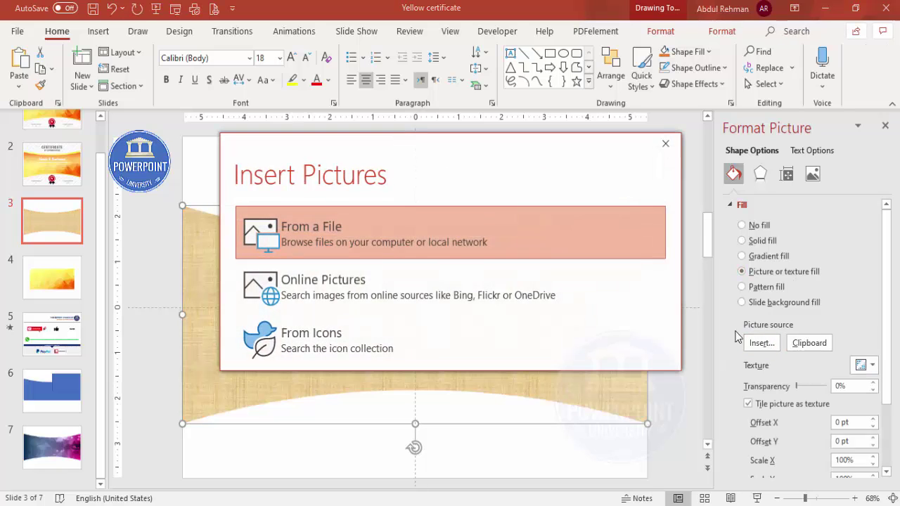
{"action": "left_click", "coordinate": [346, 230]}
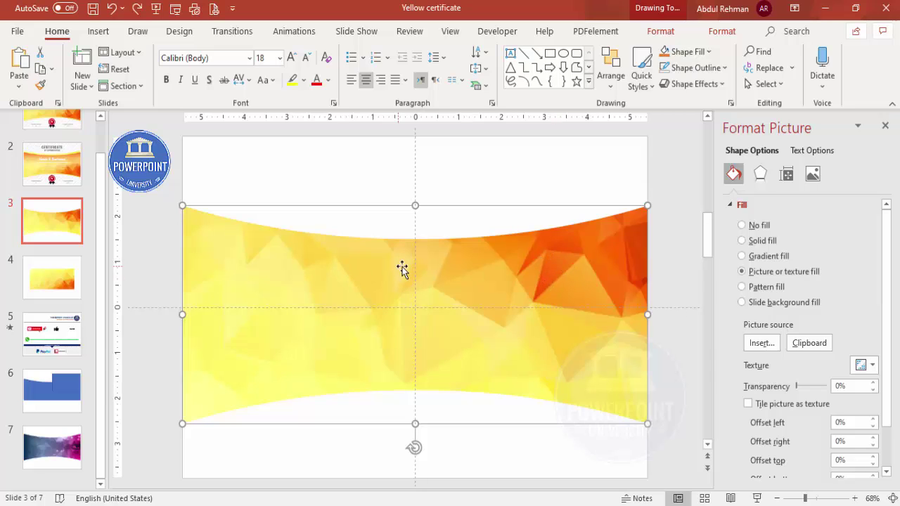
{"action": "key", "text": "Escape"}
{"action": "left_click_drag", "start_coordinate": [562, 267], "coordinate": [562, 264]}
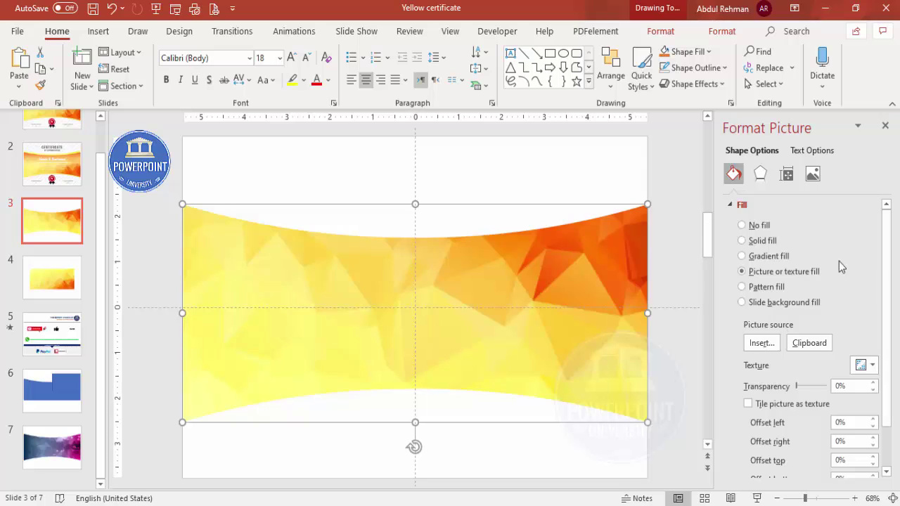
{"action": "scroll", "coordinate": [888, 331], "scroll_direction": "down", "scroll_amount": 2}
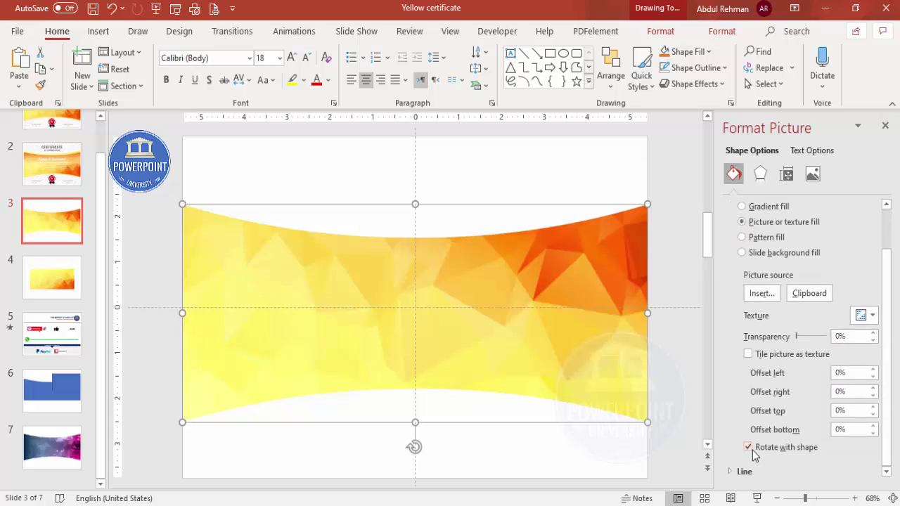
{"action": "left_click", "coordinate": [748, 448]}
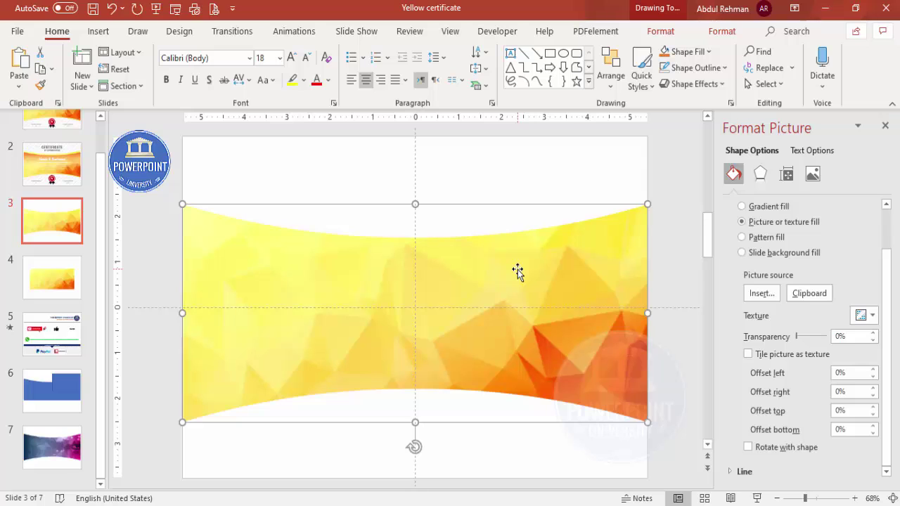
Step: Place a duplicate of the picture-filled band higher up on the slide
{"action": "left_click_drag", "start_coordinate": [517, 272], "coordinate": [503, 222]}
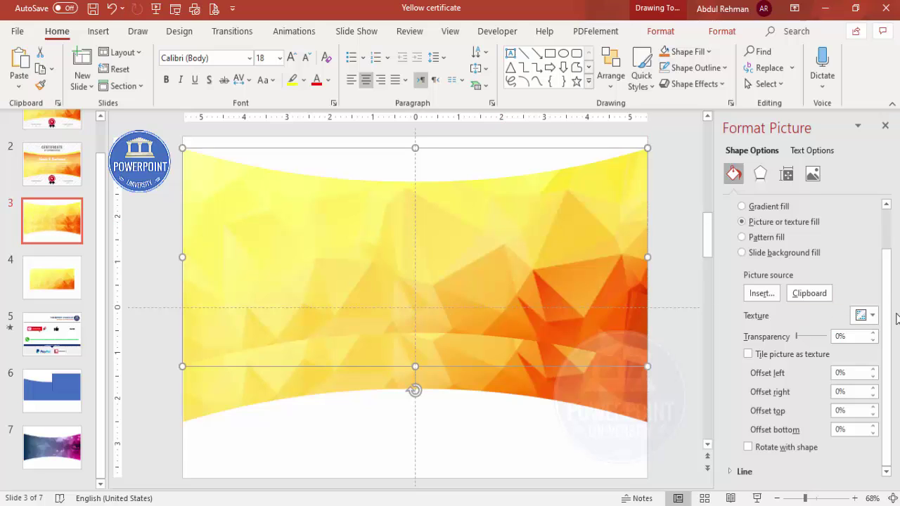
{"action": "scroll", "coordinate": [888, 313], "scroll_direction": "up", "scroll_amount": 3}
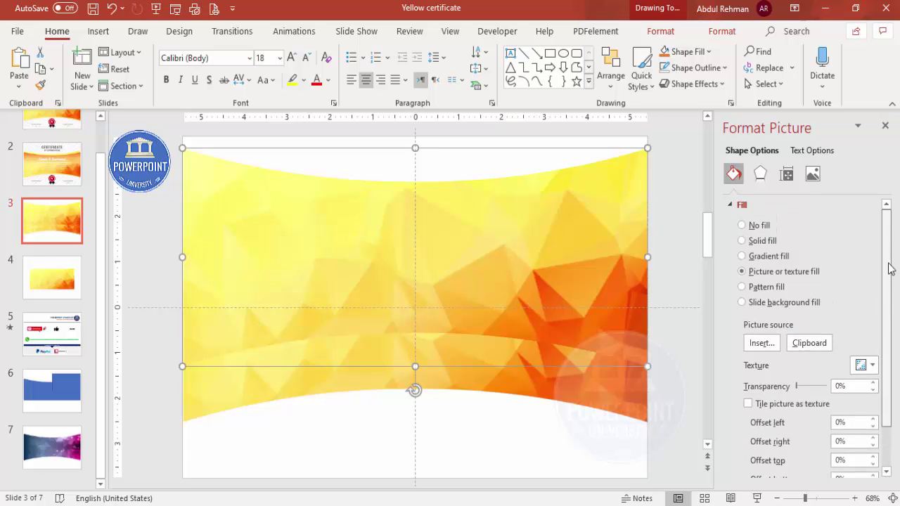
Step: Switch the copy to a gradient fill, delete extra stops, and eyedrop yellow from the band
{"action": "left_click", "coordinate": [769, 257]}
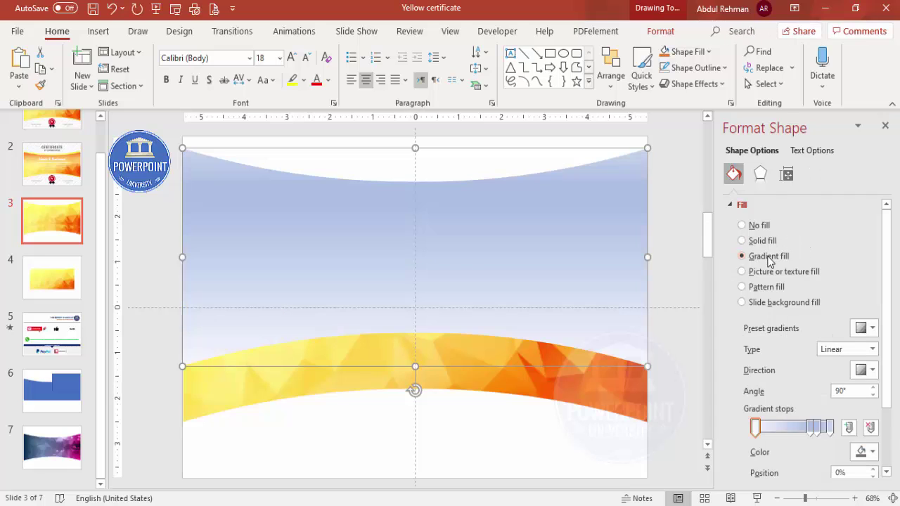
{"action": "left_click", "coordinate": [818, 428]}
{"action": "left_click", "coordinate": [870, 427]}
{"action": "left_click", "coordinate": [757, 428]}
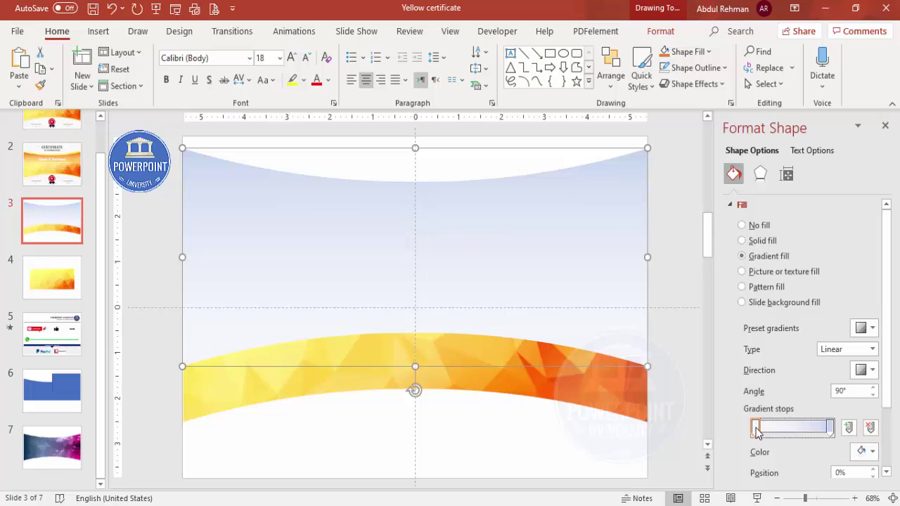
{"action": "left_click", "coordinate": [870, 428]}
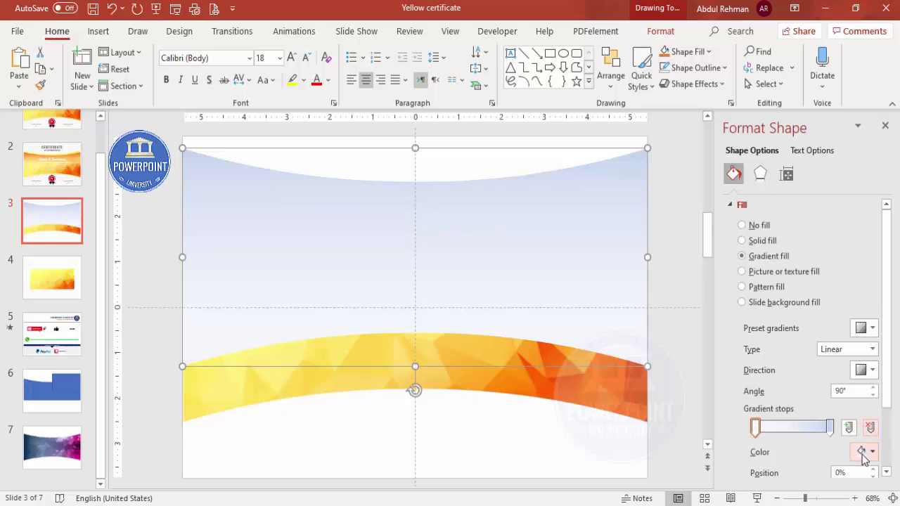
{"action": "left_click", "coordinate": [865, 452]}
{"action": "left_click", "coordinate": [821, 435]}
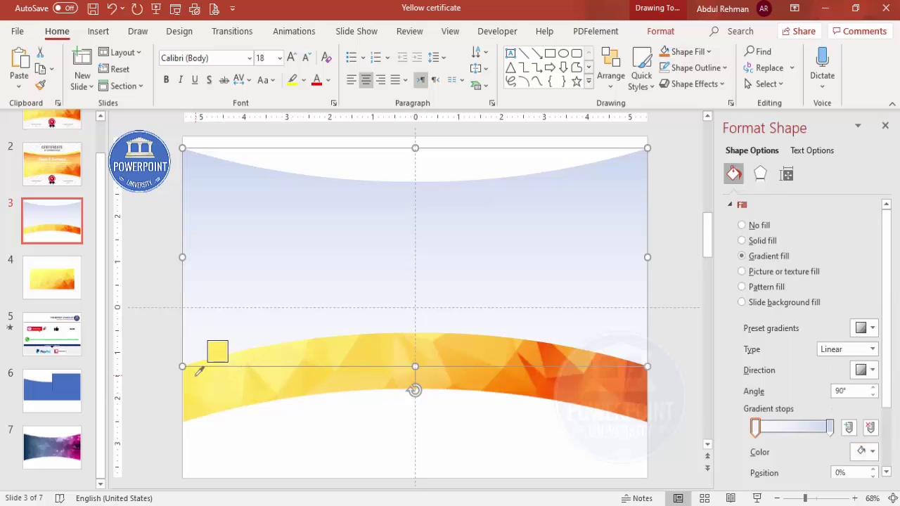
{"action": "left_click", "coordinate": [197, 373]}
Step: Eyedrop orange for the second stop and make the gradient linear at 180°, orange on the left
{"action": "left_click", "coordinate": [830, 427]}
{"action": "left_click", "coordinate": [866, 452]}
{"action": "left_click", "coordinate": [821, 435]}
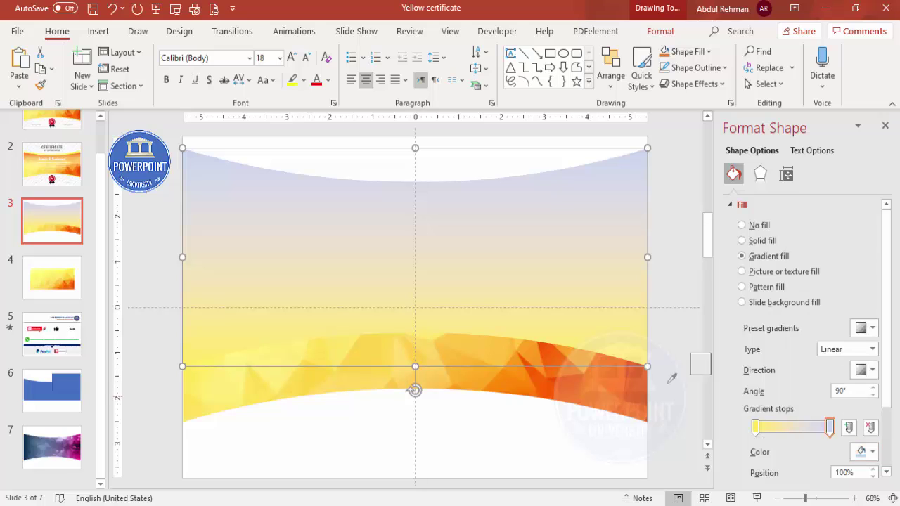
{"action": "left_click", "coordinate": [613, 352]}
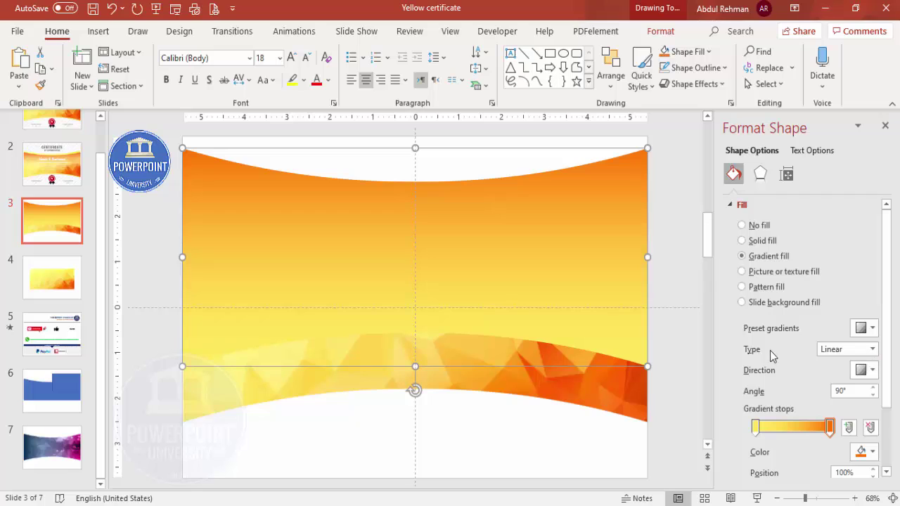
{"action": "left_click", "coordinate": [872, 370]}
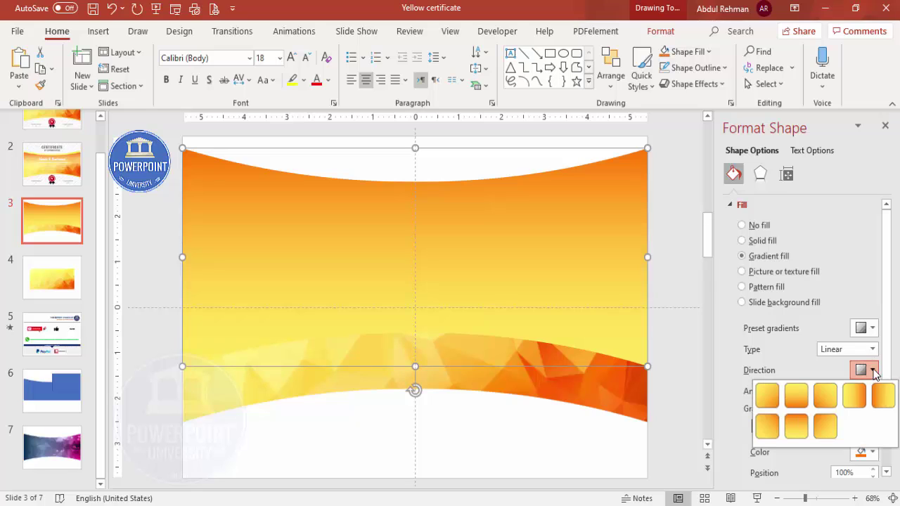
{"action": "left_click", "coordinate": [856, 403]}
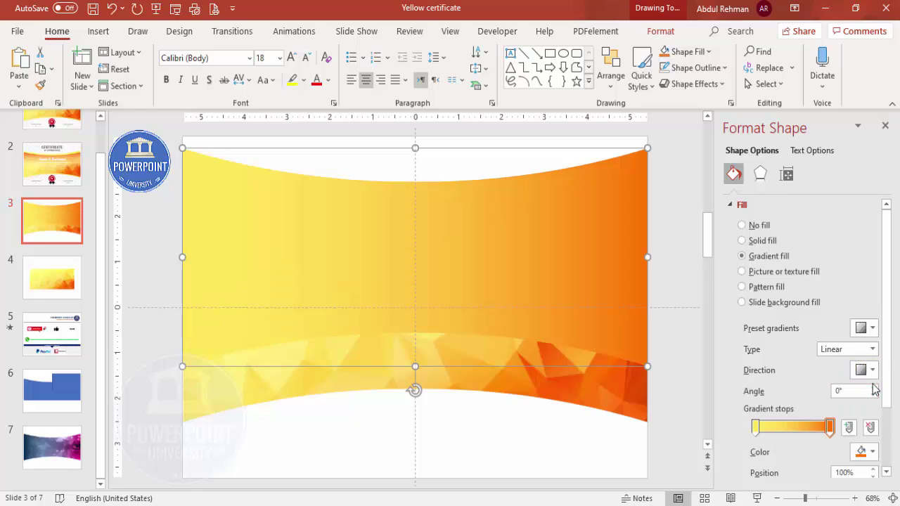
{"action": "left_click", "coordinate": [872, 370]}
{"action": "left_click", "coordinate": [872, 369]}
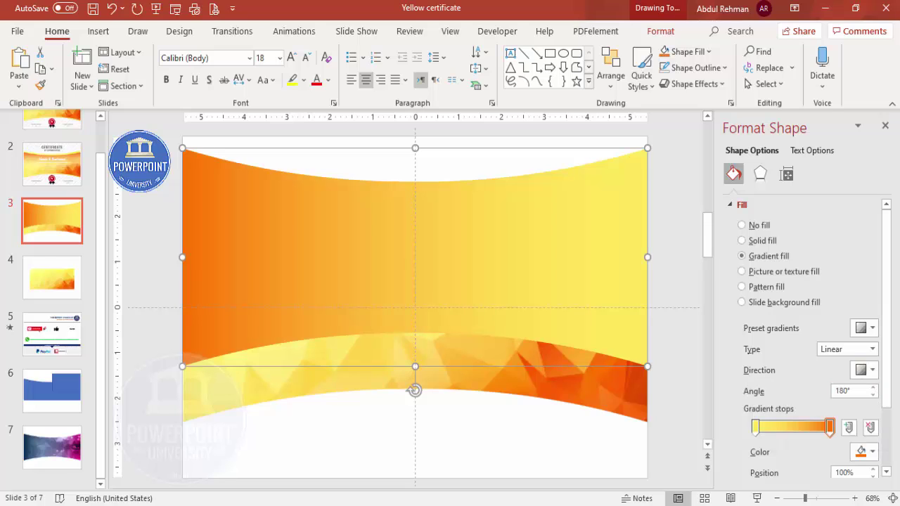
Step: Set the stop transparencies to 35% and 28%, move the wave down, and adjust its layer order
{"action": "scroll", "coordinate": [814, 400], "scroll_direction": "down", "scroll_amount": 2}
{"action": "left_click", "coordinate": [757, 377]}
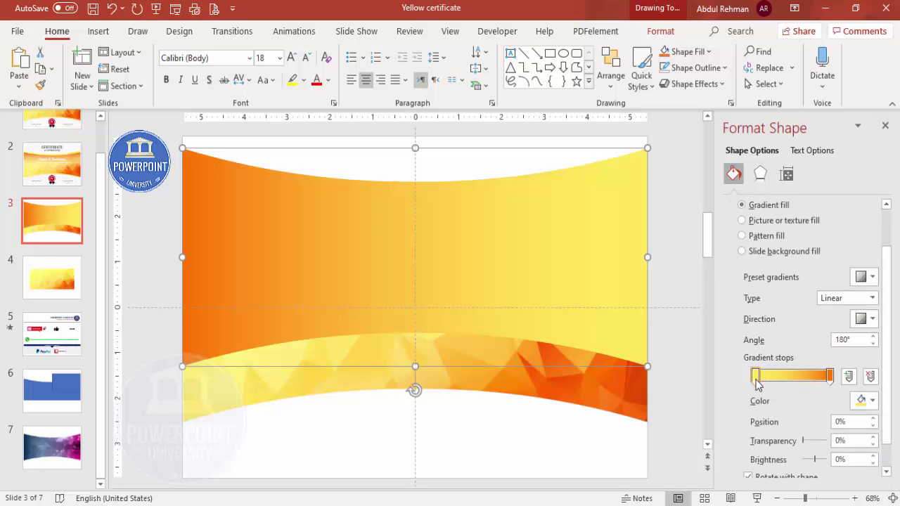
{"action": "left_click_drag", "start_coordinate": [805, 444], "coordinate": [811, 442]}
{"action": "left_click", "coordinate": [830, 377]}
{"action": "mouse_move", "coordinate": [562, 301]}
{"action": "left_mouse_down"}
{"action": "mouse_move", "coordinate": [550, 303]}
{"action": "mouse_move", "coordinate": [556, 322]}
{"action": "left_mouse_up"}
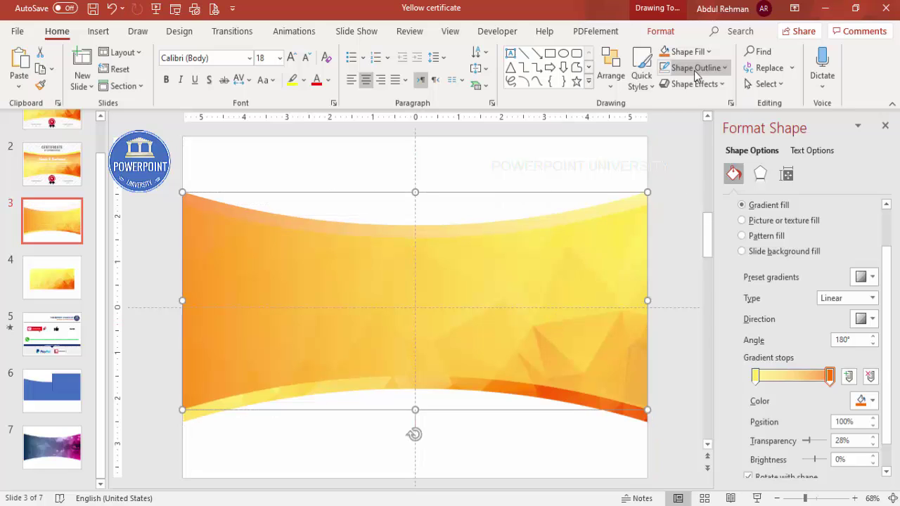
{"action": "left_click", "coordinate": [660, 31]}
{"action": "left_click", "coordinate": [716, 69]}
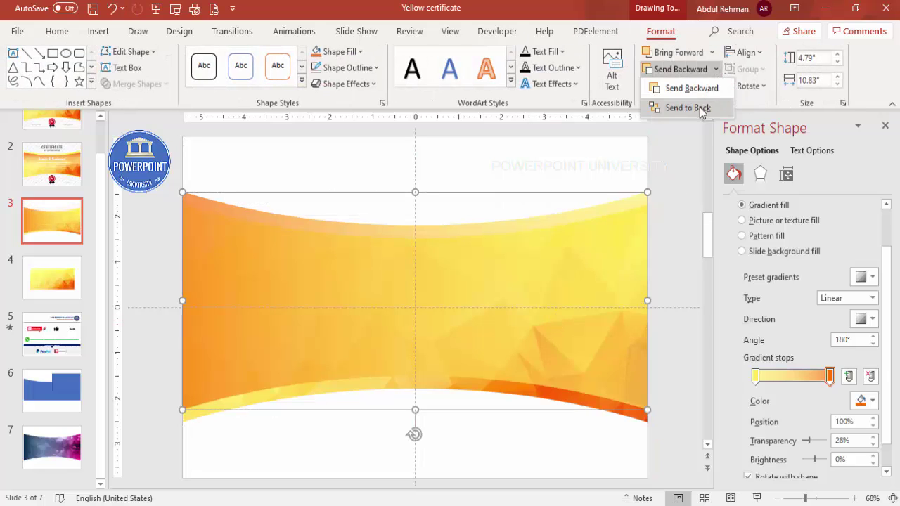
Step: Send the gradient wave to the back and set its yellow stop 1 transparency to 100%
{"action": "left_click", "coordinate": [677, 106]}
{"action": "left_click", "coordinate": [603, 193]}
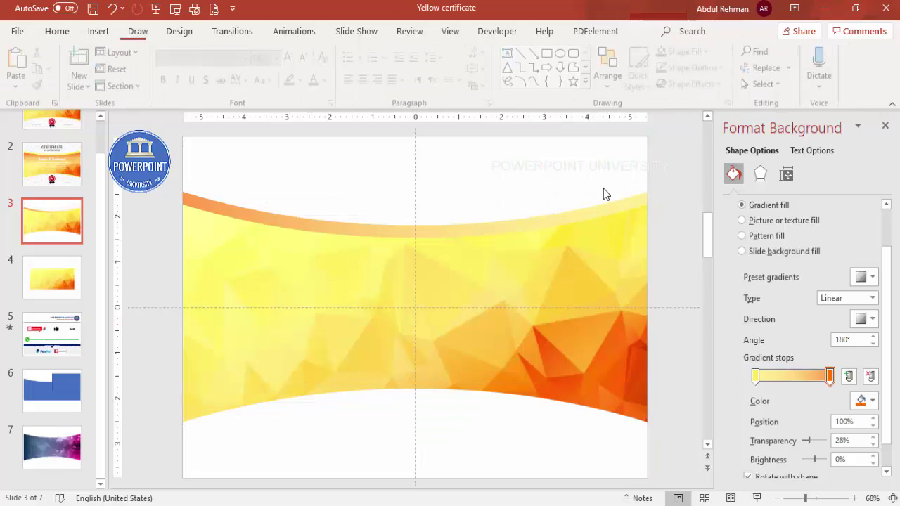
{"action": "left_click", "coordinate": [349, 228]}
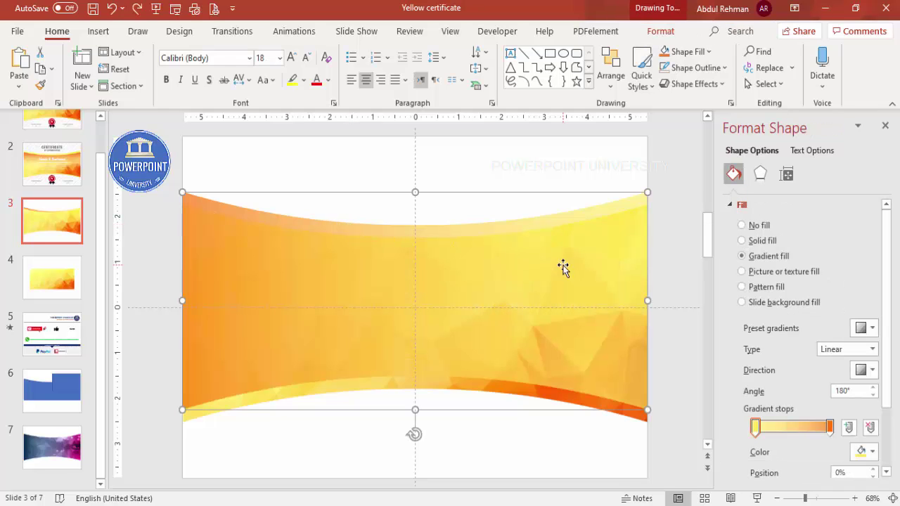
{"action": "scroll", "coordinate": [894, 344], "scroll_direction": "down", "scroll_amount": 2}
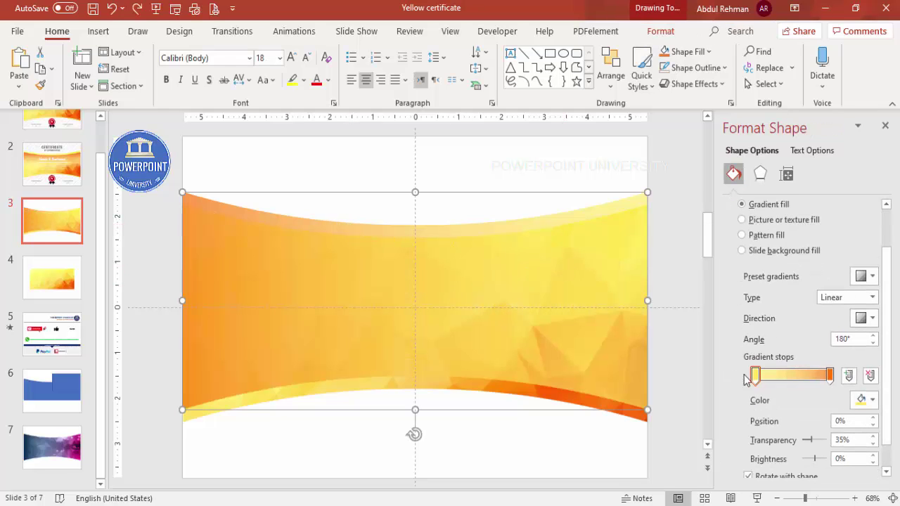
{"action": "left_click", "coordinate": [755, 375]}
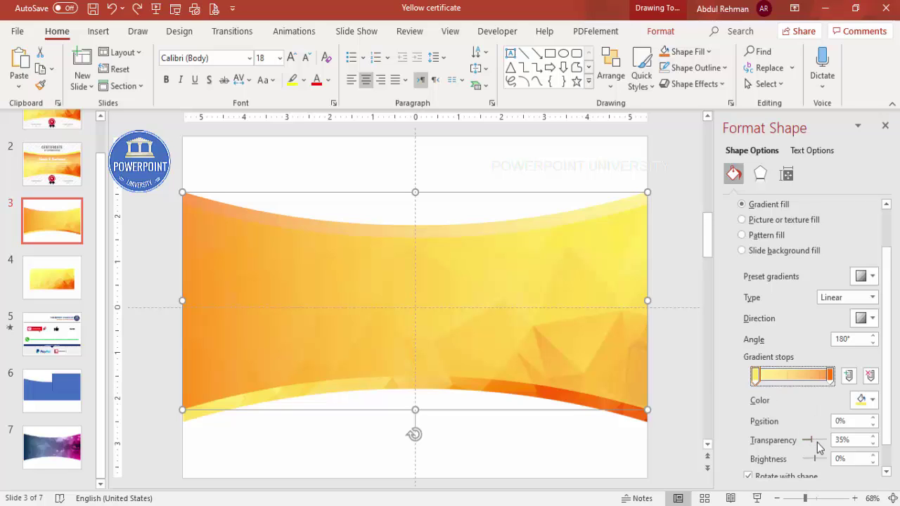
{"action": "left_click_drag", "start_coordinate": [812, 443], "coordinate": [828, 444]}
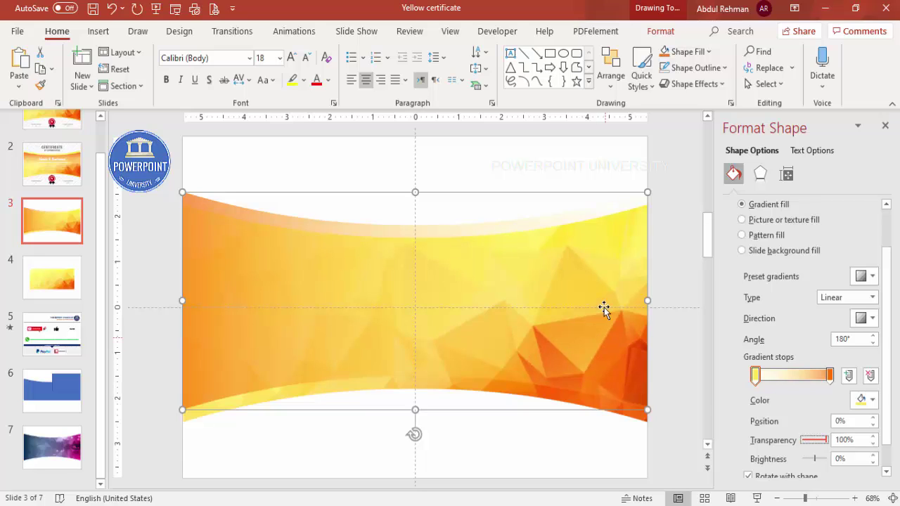
{"action": "left_click", "coordinate": [664, 286]}
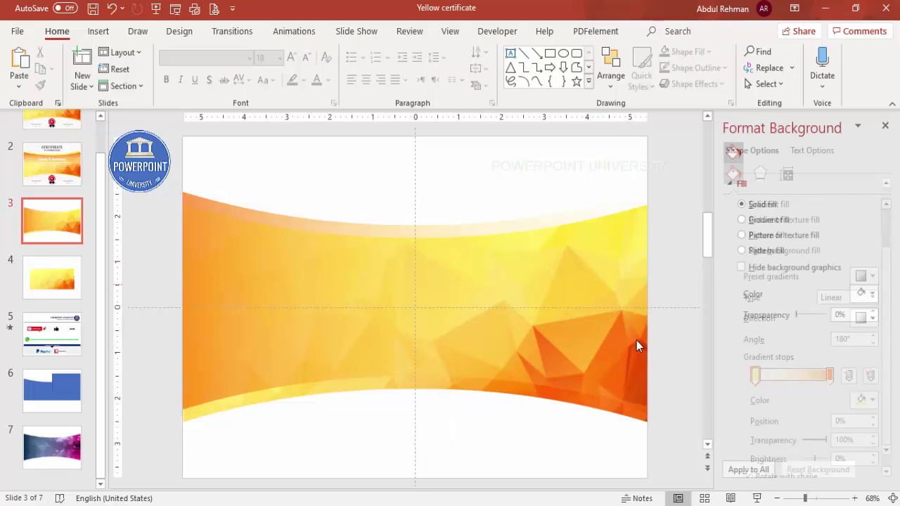
{"action": "left_click", "coordinate": [627, 414]}
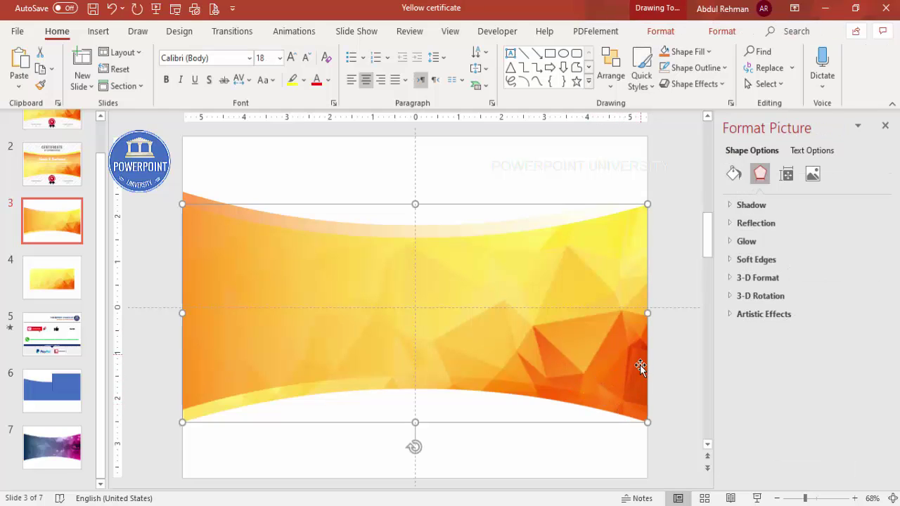
{"action": "left_click_drag", "start_coordinate": [558, 410], "coordinate": [547, 471]}
{"action": "key", "text": "ctrl+z"}
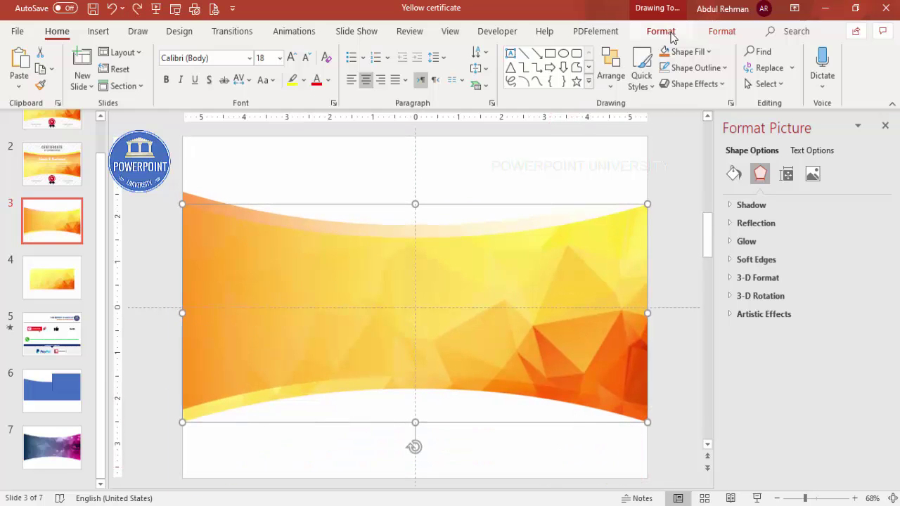
{"action": "left_click", "coordinate": [722, 31]}
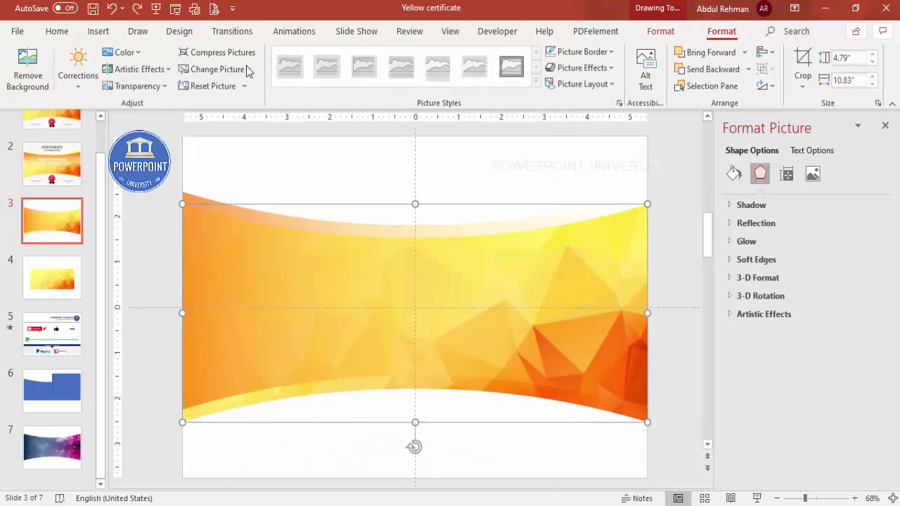
{"action": "left_click", "coordinate": [141, 69]}
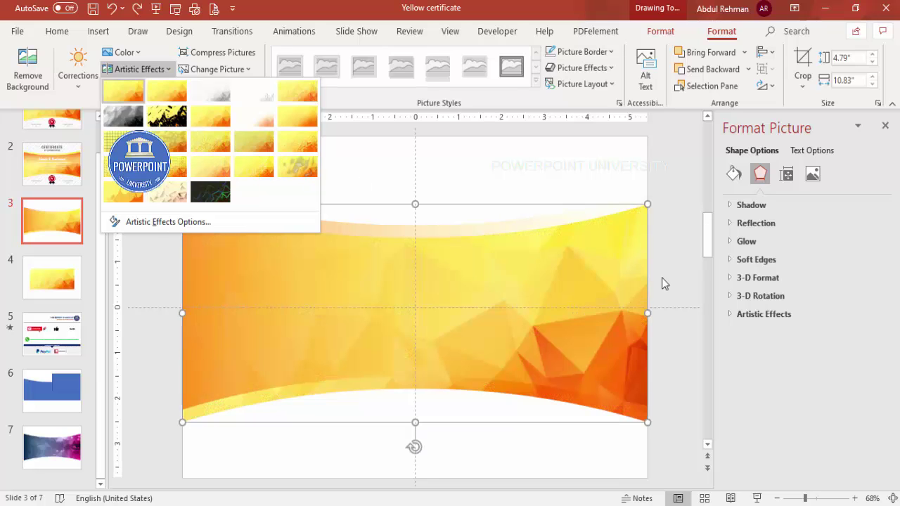
{"action": "left_click", "coordinate": [666, 236]}
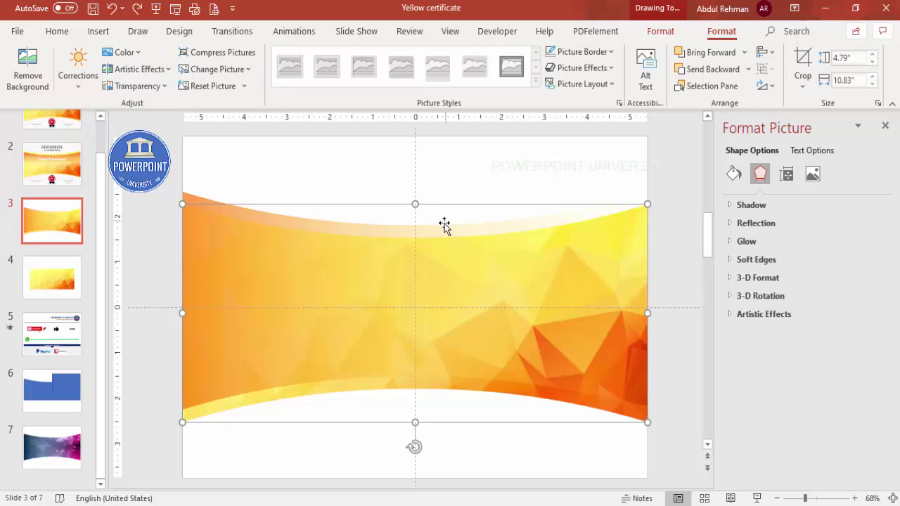
{"action": "left_click", "coordinate": [676, 261]}
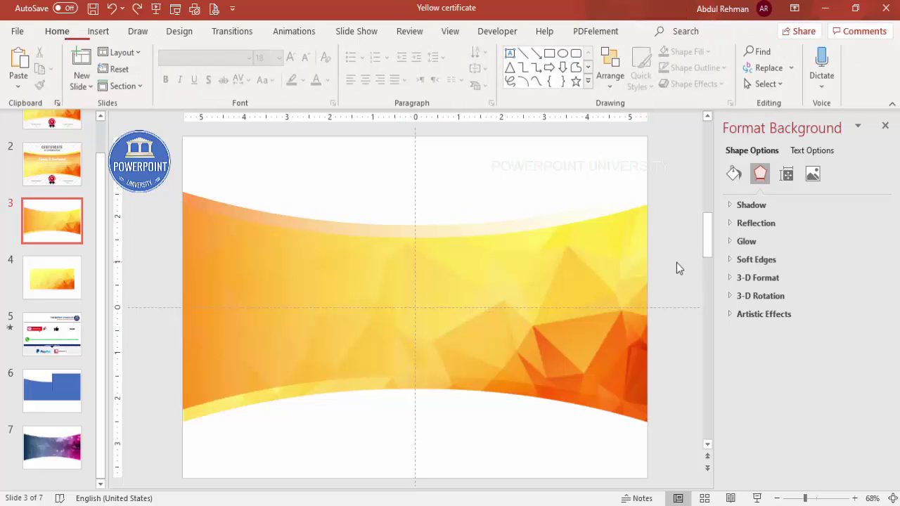
Step: Move the orange gradient wave down and switch its gradient to a vertical direction
{"action": "left_click", "coordinate": [376, 231]}
{"action": "left_click_drag", "start_coordinate": [375, 227], "coordinate": [420, 314]}
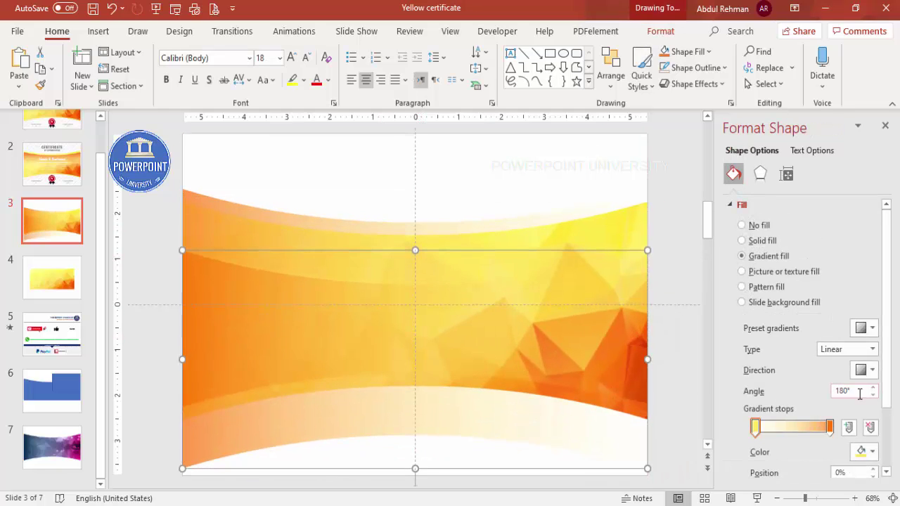
{"action": "left_click", "coordinate": [860, 370]}
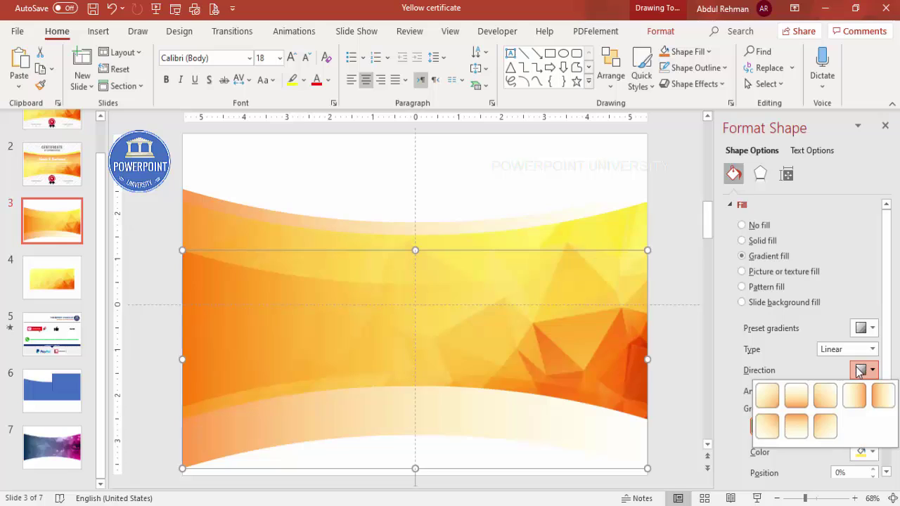
{"action": "left_click", "coordinate": [796, 402]}
{"action": "left_click", "coordinate": [862, 370]}
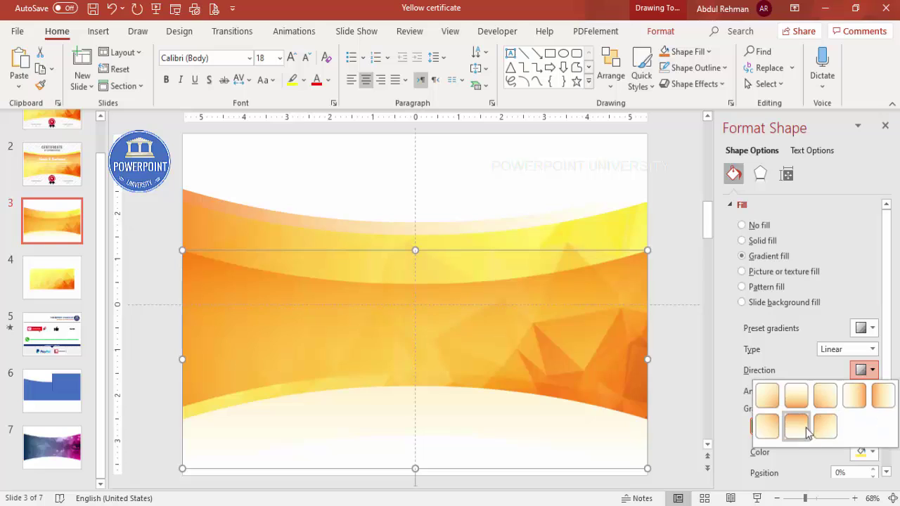
{"action": "left_click", "coordinate": [803, 426]}
{"action": "left_click_drag", "start_coordinate": [499, 408], "coordinate": [501, 371]}
Step: Make the gradient stop 0% transparent and set the direction to Linear Up (90°)
{"action": "left_click", "coordinate": [501, 371]}
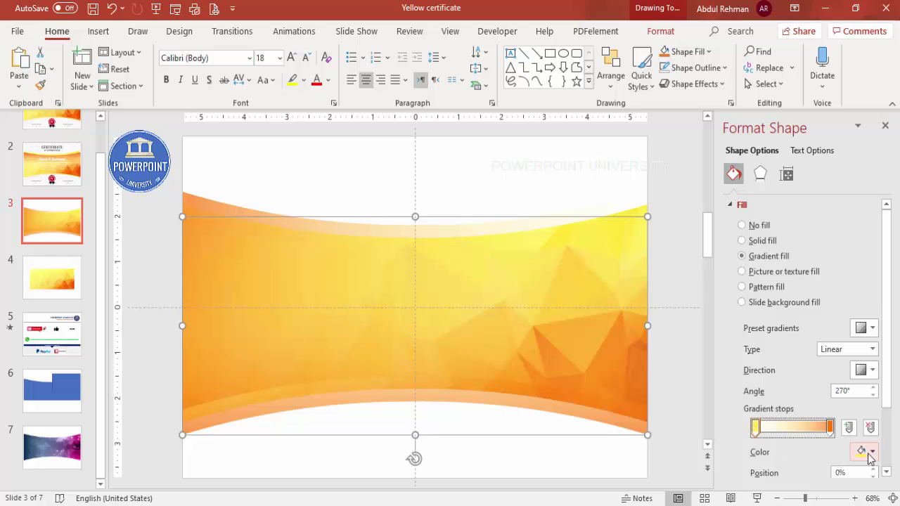
{"action": "scroll", "coordinate": [888, 412], "scroll_direction": "down", "scroll_amount": 2}
{"action": "left_click_drag", "start_coordinate": [826, 412], "coordinate": [771, 415]}
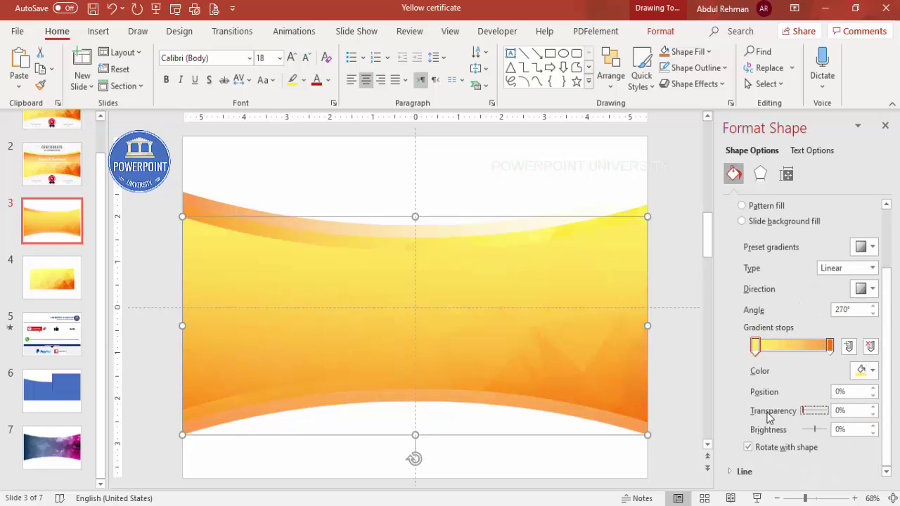
{"action": "left_click", "coordinate": [864, 288]}
{"action": "left_click", "coordinate": [799, 344]}
{"action": "left_click", "coordinate": [863, 289]}
{"action": "left_click", "coordinate": [796, 318]}
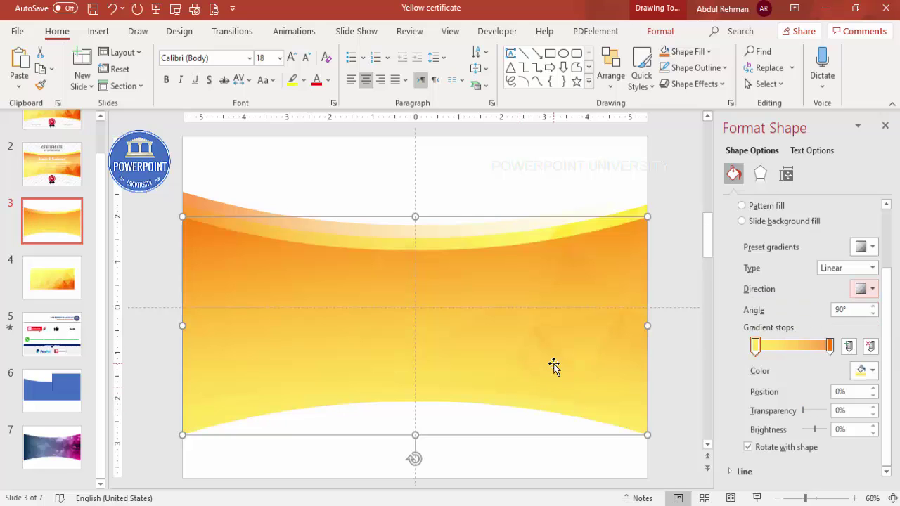
Step: Send the wave backward behind the polygon picture and nudge it into position
{"action": "left_click", "coordinate": [660, 31]}
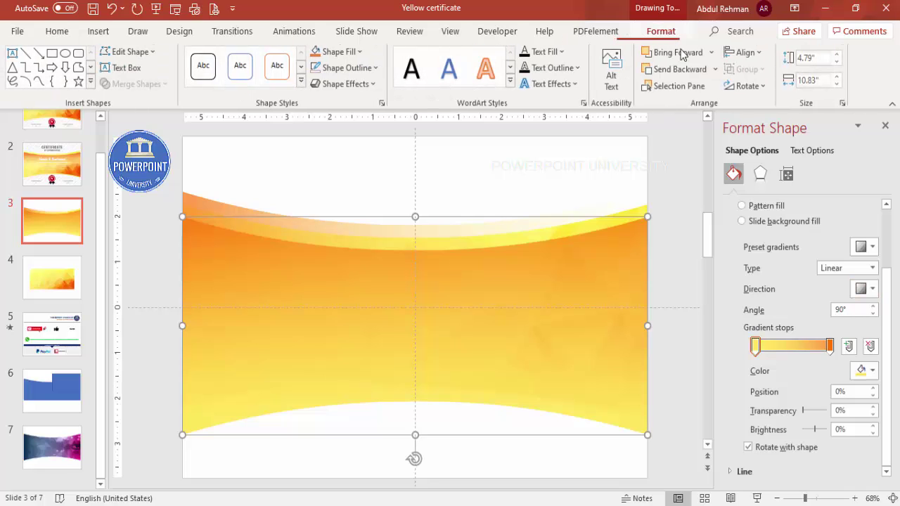
{"action": "left_click", "coordinate": [716, 69]}
{"action": "left_click", "coordinate": [685, 106]}
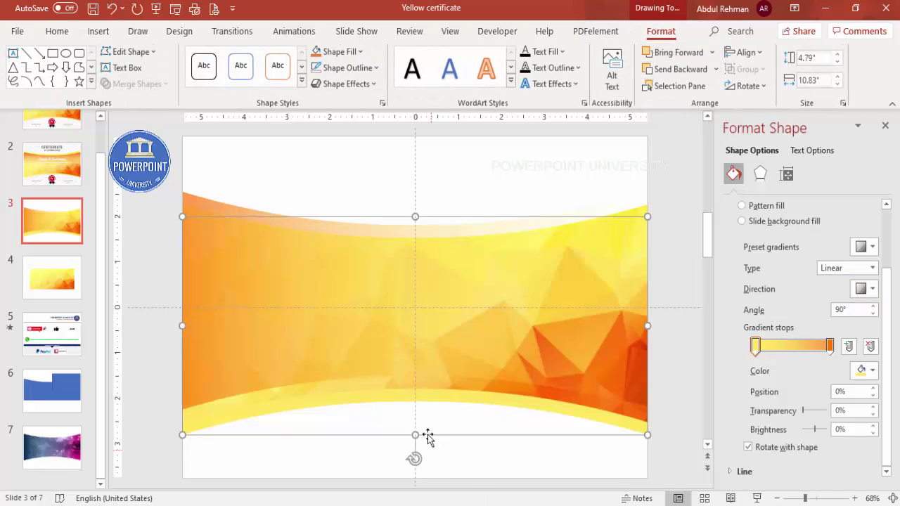
{"action": "left_click_drag", "start_coordinate": [448, 407], "coordinate": [446, 400]}
{"action": "left_click", "coordinate": [685, 245]}
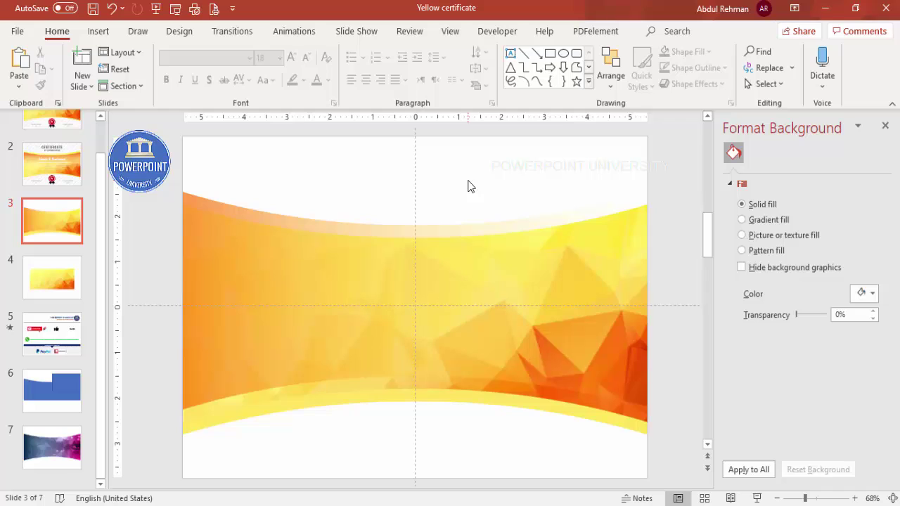
Step: Add a centred text box reading CERTIFICATE near the top of the slide
{"action": "left_click", "coordinate": [97, 31]}
{"action": "left_click", "coordinate": [524, 70]}
{"action": "left_click_drag", "start_coordinate": [291, 153], "coordinate": [560, 195]}
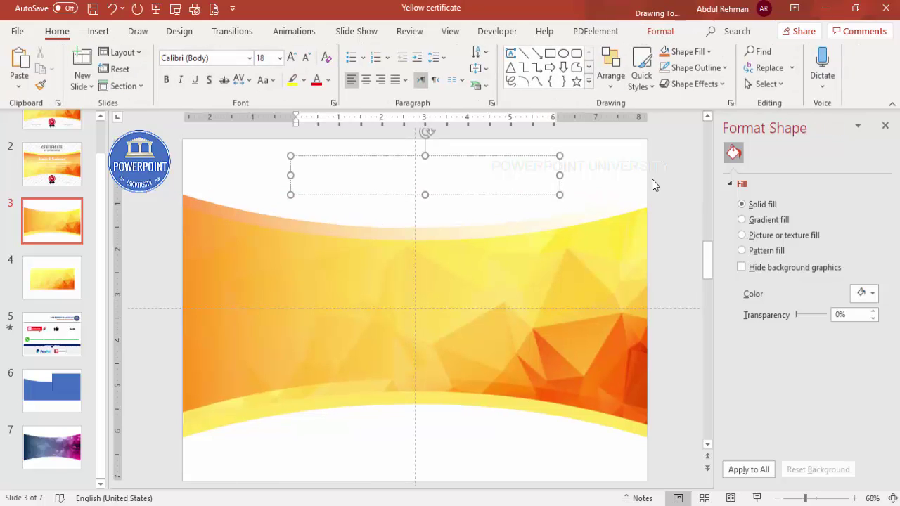
{"action": "type", "text": "CERTIFICATE"}
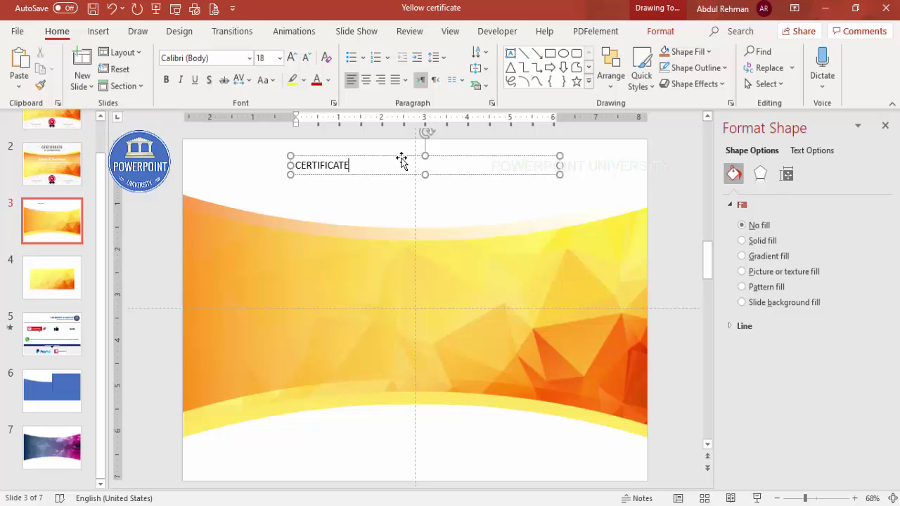
{"action": "left_click", "coordinate": [402, 156]}
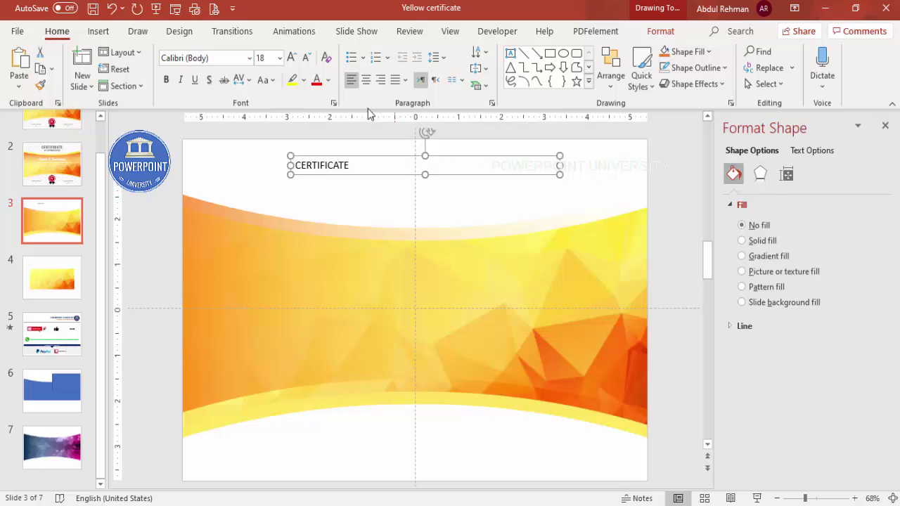
{"action": "left_click", "coordinate": [366, 80]}
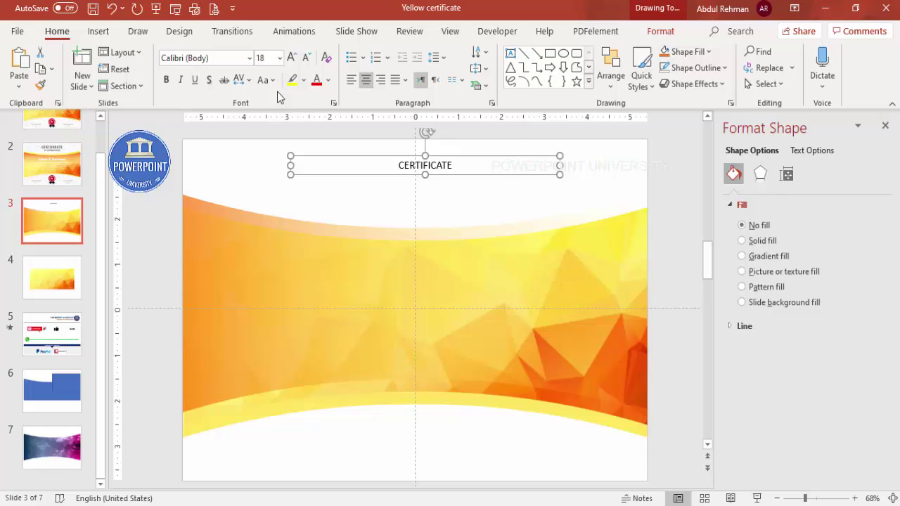
Step: Set the heading font to Oswald and stretch its box to the full slide width
{"action": "left_click", "coordinate": [235, 61]}
{"action": "type", "text": "Oswald"}
{"action": "key", "text": "Return"}
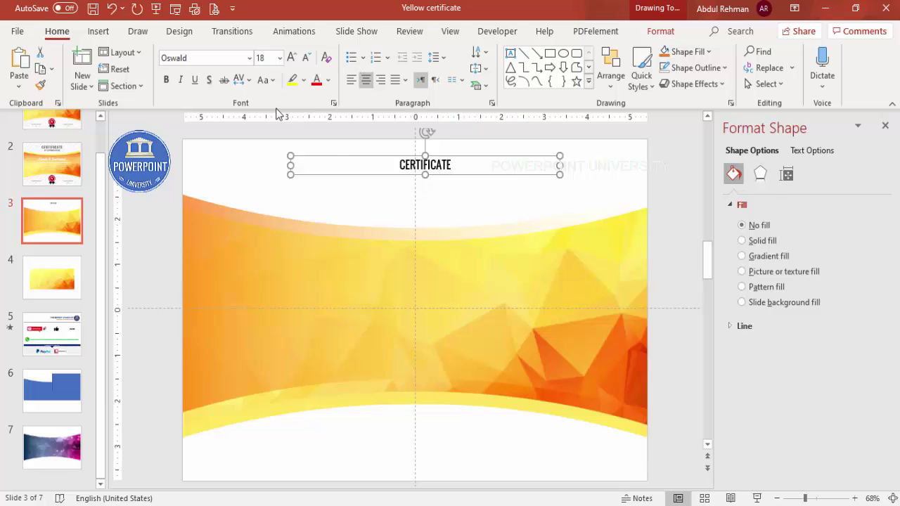
{"action": "left_click_drag", "start_coordinate": [294, 165], "coordinate": [182, 164]}
{"action": "left_click_drag", "start_coordinate": [560, 167], "coordinate": [647, 167]}
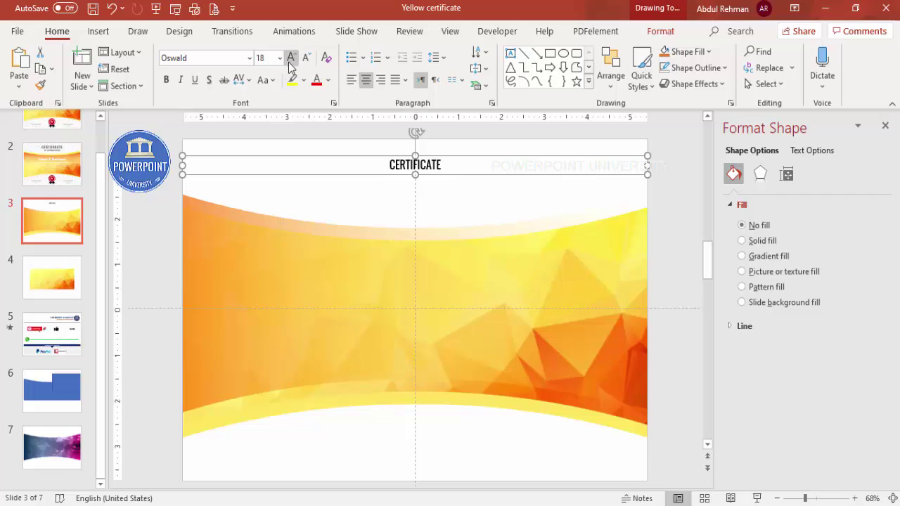
Step: Give CERTIFICATE Very Loose letter spacing, enlarge it to 54 pt, and nudge it up
{"action": "left_click", "coordinate": [239, 81]}
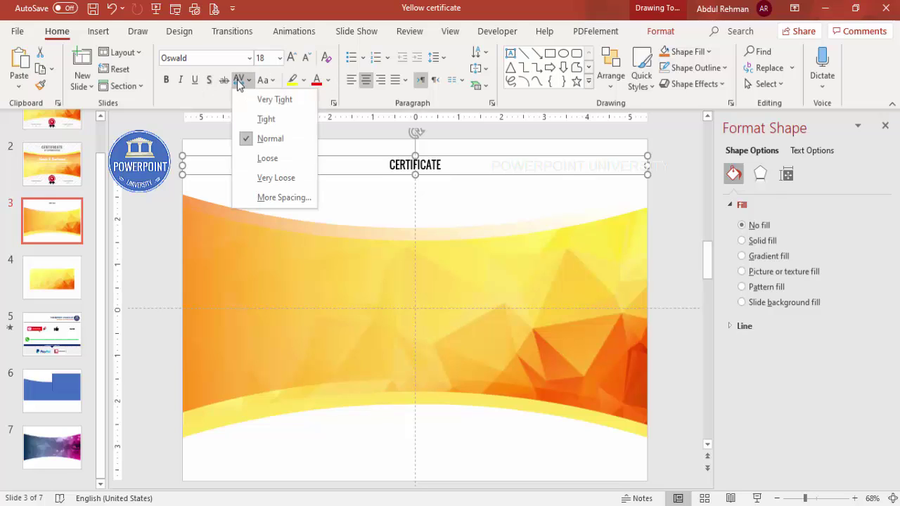
{"action": "left_click", "coordinate": [282, 180]}
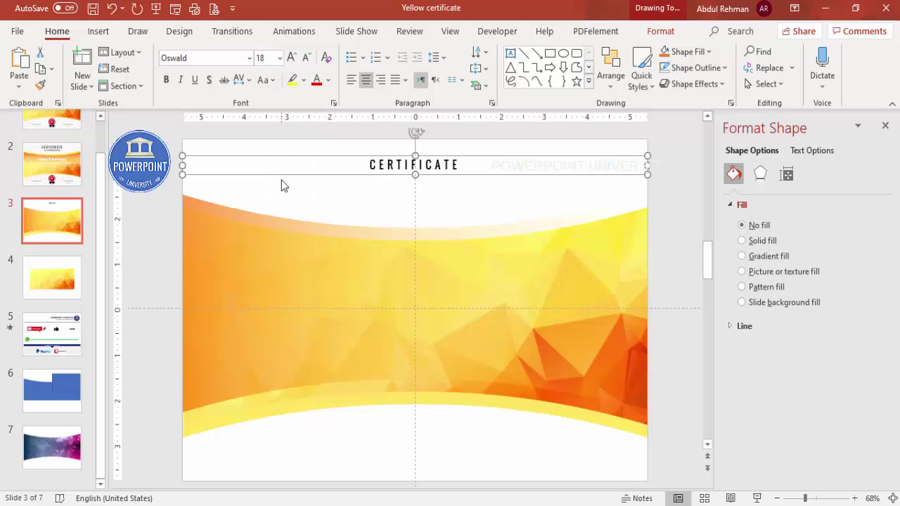
{"action": "left_click", "coordinate": [291, 57]}
{"action": "left_click", "coordinate": [291, 57]}
{"action": "left_click", "coordinate": [291, 57]}
{"action": "left_click", "coordinate": [291, 57]}
{"action": "left_click", "coordinate": [294, 62]}
{"action": "left_click", "coordinate": [294, 62]}
{"action": "left_click", "coordinate": [294, 62]}
{"action": "left_click", "coordinate": [294, 62]}
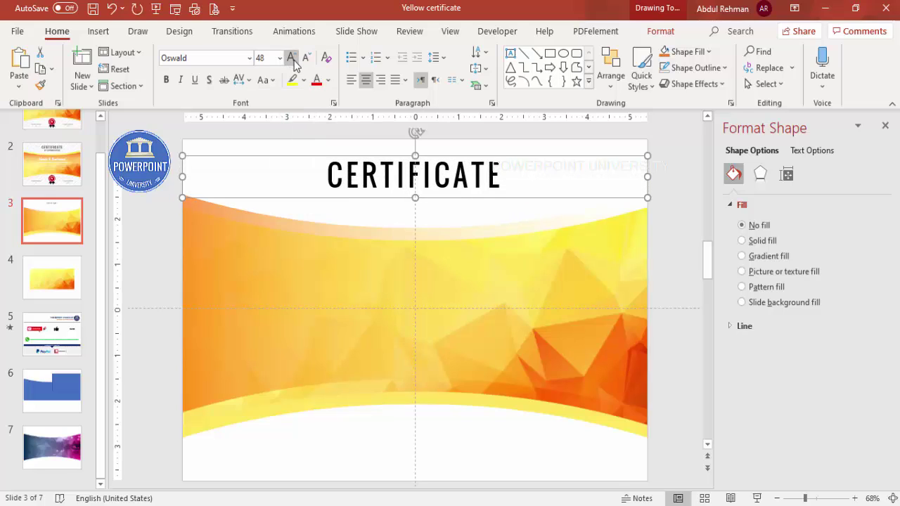
{"action": "left_click", "coordinate": [291, 58]}
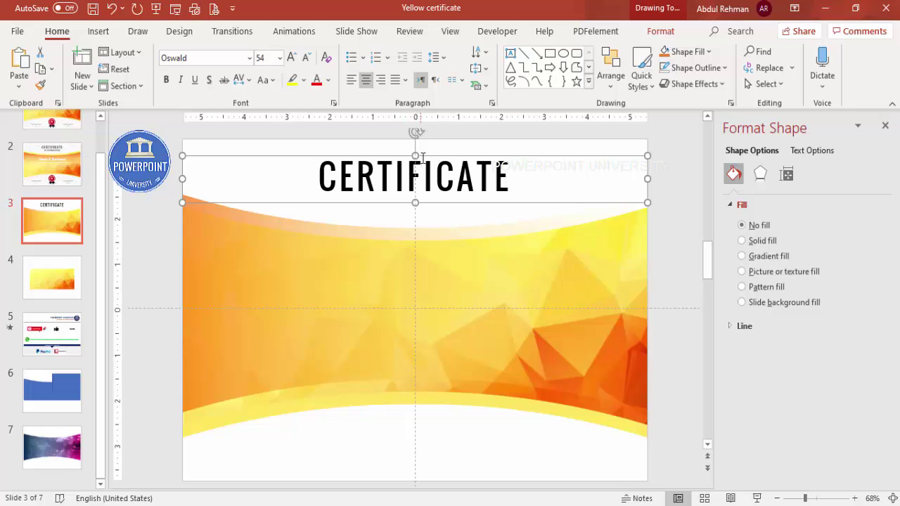
{"action": "left_click_drag", "start_coordinate": [428, 151], "coordinate": [426, 151]}
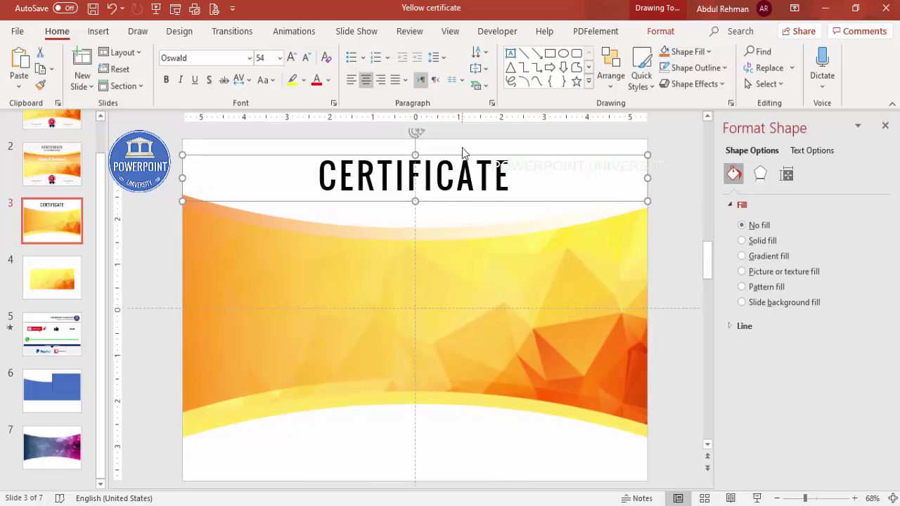
{"action": "left_click", "coordinate": [265, 145]}
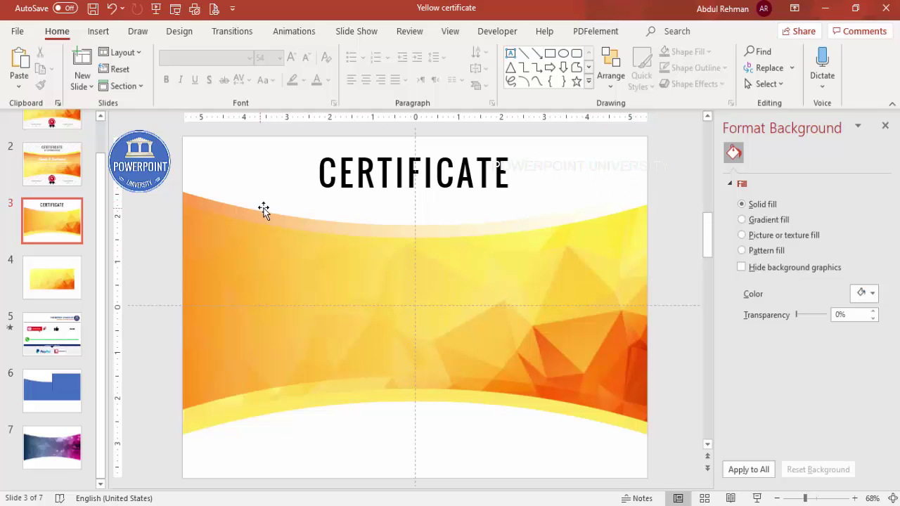
Step: Add a centred OF APPRECIATION text box just below the heading
{"action": "left_click", "coordinate": [98, 31]}
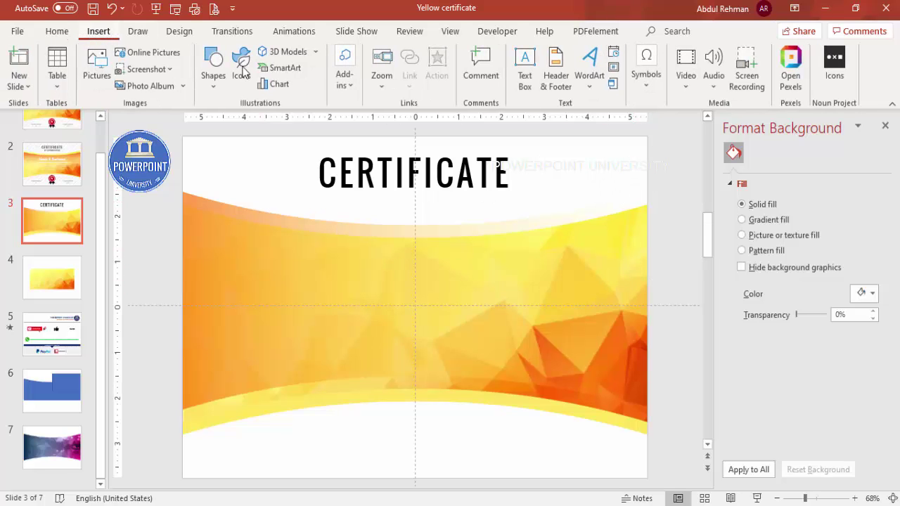
{"action": "left_click", "coordinate": [524, 71]}
{"action": "left_click_drag", "start_coordinate": [329, 204], "coordinate": [545, 235]}
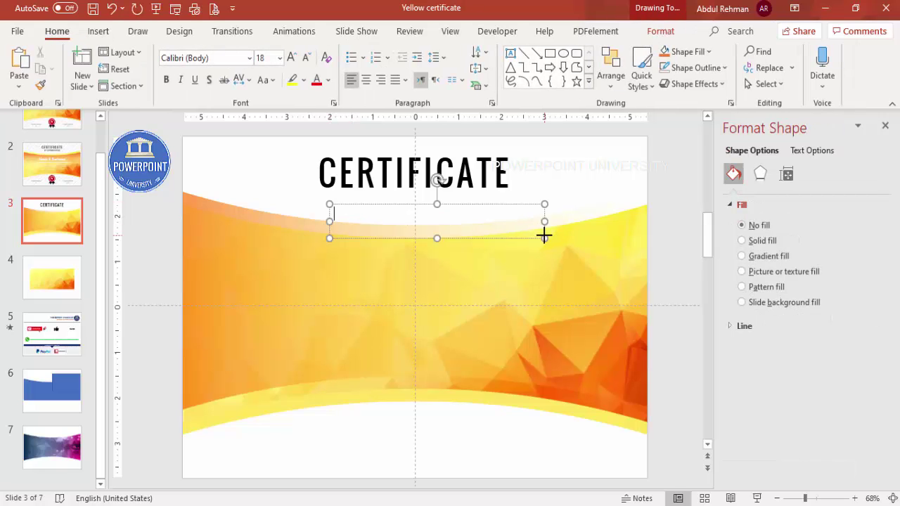
{"action": "type", "text": "OF "}
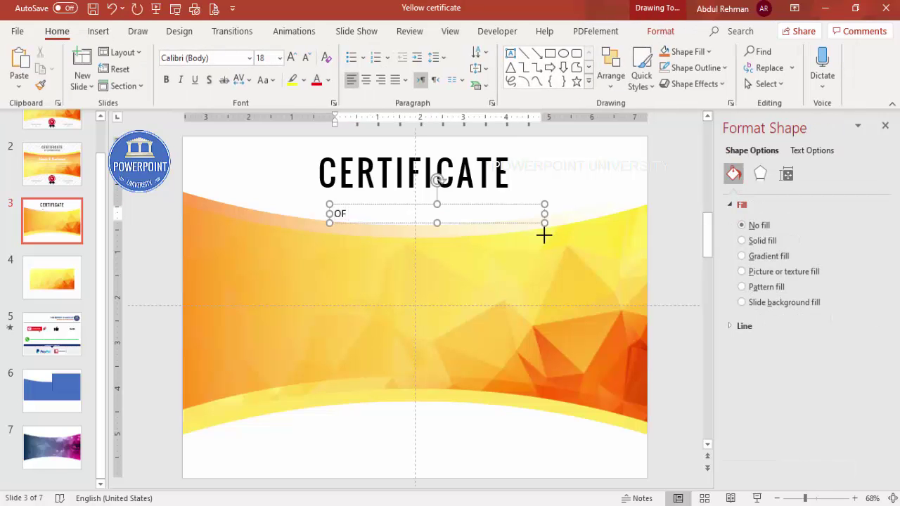
{"action": "type", "text": "APPRECIATION"}
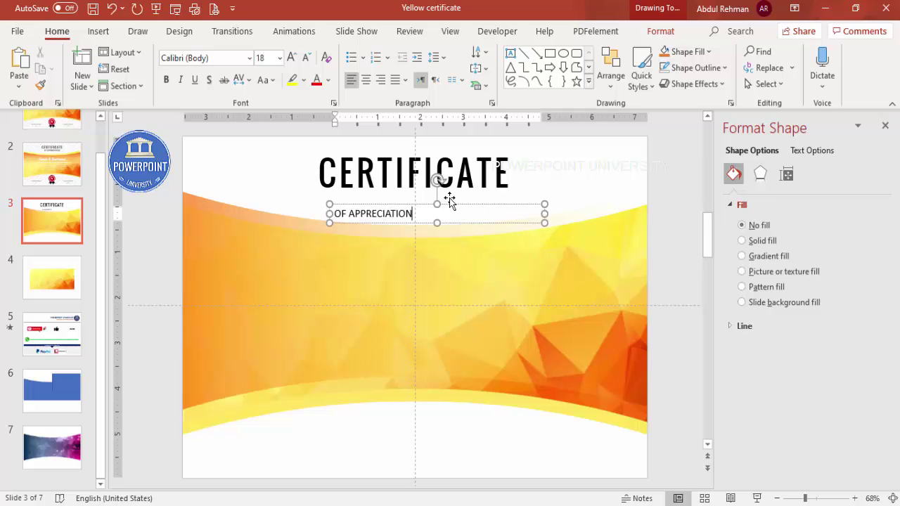
{"action": "key", "text": "Escape"}
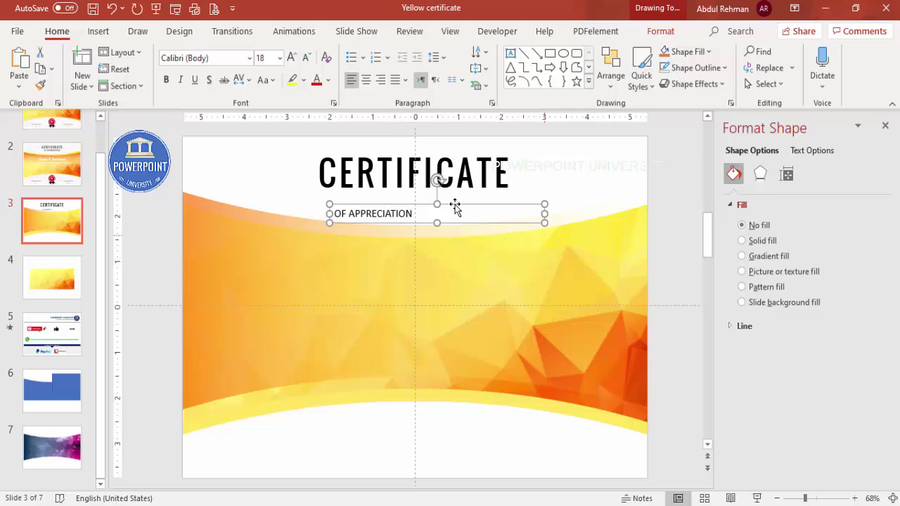
{"action": "left_click", "coordinate": [366, 79]}
Step: Widen the subtitle box to the slide width and set its font to Oswald
{"action": "left_click_drag", "start_coordinate": [330, 213], "coordinate": [182, 210]}
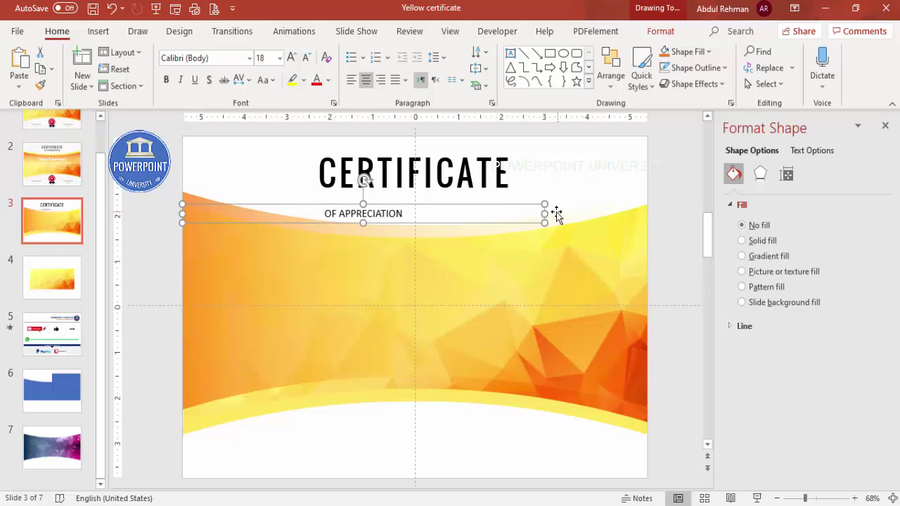
{"action": "left_click_drag", "start_coordinate": [580, 211], "coordinate": [646, 210]}
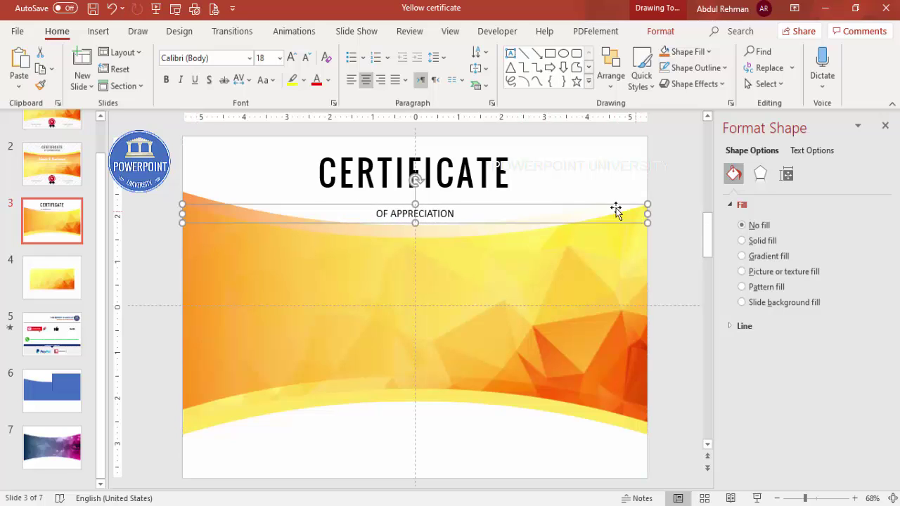
{"action": "left_click", "coordinate": [225, 57]}
{"action": "type", "text": "Century"}
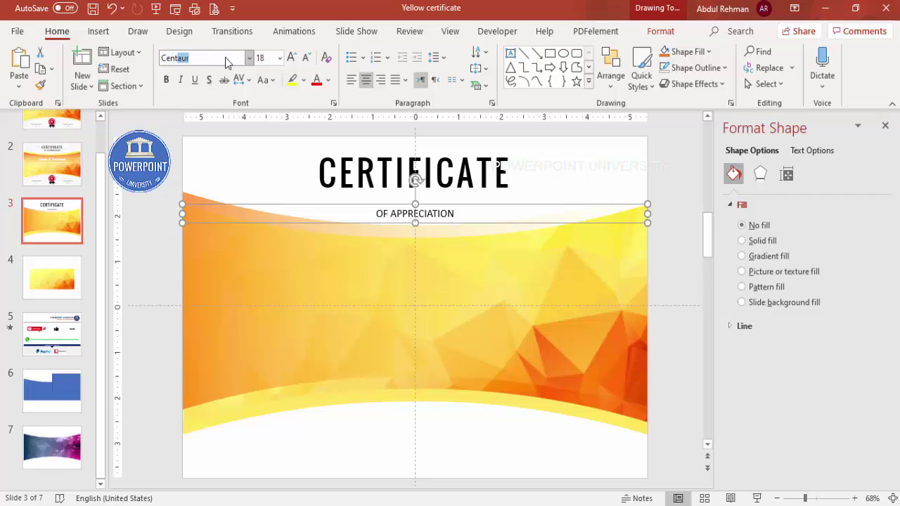
{"action": "key", "text": "BackSpace"}
{"action": "key", "text": "BackSpace"}
{"action": "key", "text": "BackSpace"}
{"action": "key", "text": "BackSpace"}
{"action": "key", "text": "BackSpace"}
{"action": "key", "text": "BackSpace"}
{"action": "key", "text": "BackSpace"}
{"action": "type", "text": "O"}
{"action": "key", "text": "Return"}
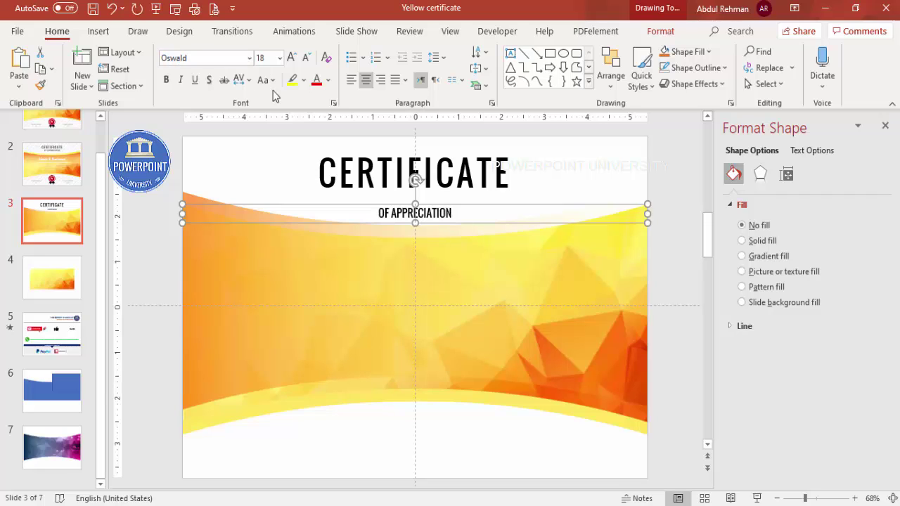
Step: Give the subtitle Loose letter spacing and move it up under CERTIFICATE
{"action": "left_click", "coordinate": [240, 80]}
{"action": "left_click", "coordinate": [262, 162]}
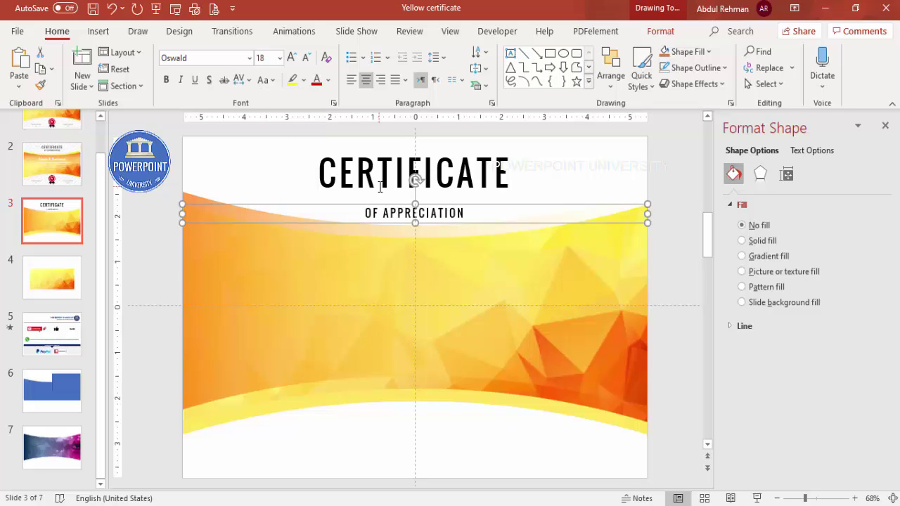
{"action": "left_click_drag", "start_coordinate": [447, 207], "coordinate": [445, 194]}
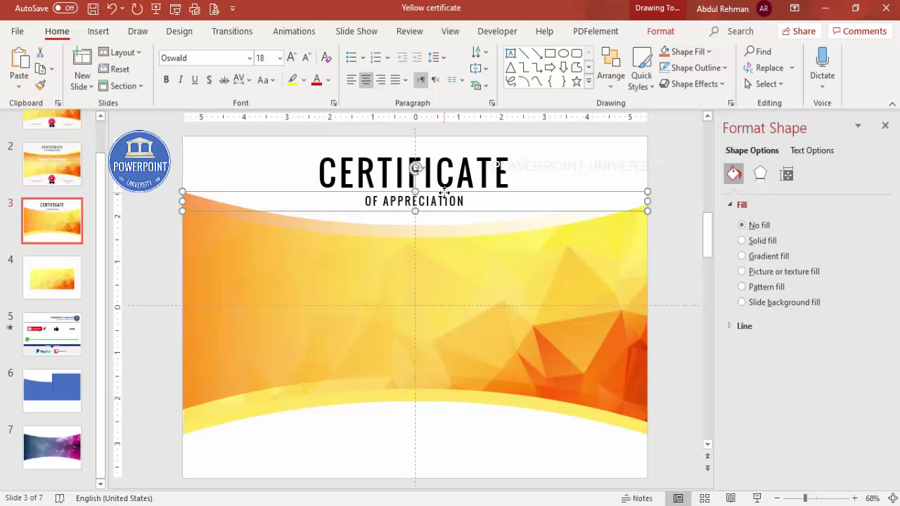
Step: Colour both the CERTIFICATE and OF APPRECIATION lines grey
{"action": "left_click", "coordinate": [471, 164], "text": "shift"}
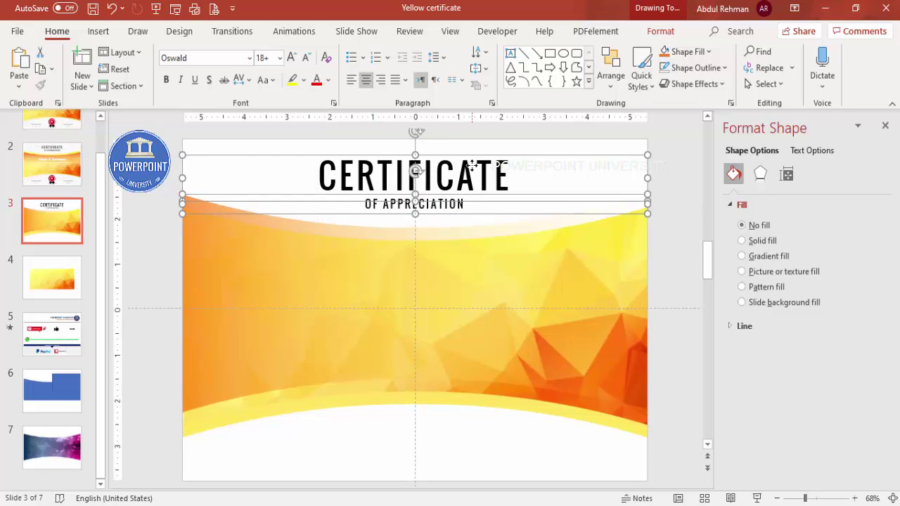
{"action": "left_click", "coordinate": [328, 80]}
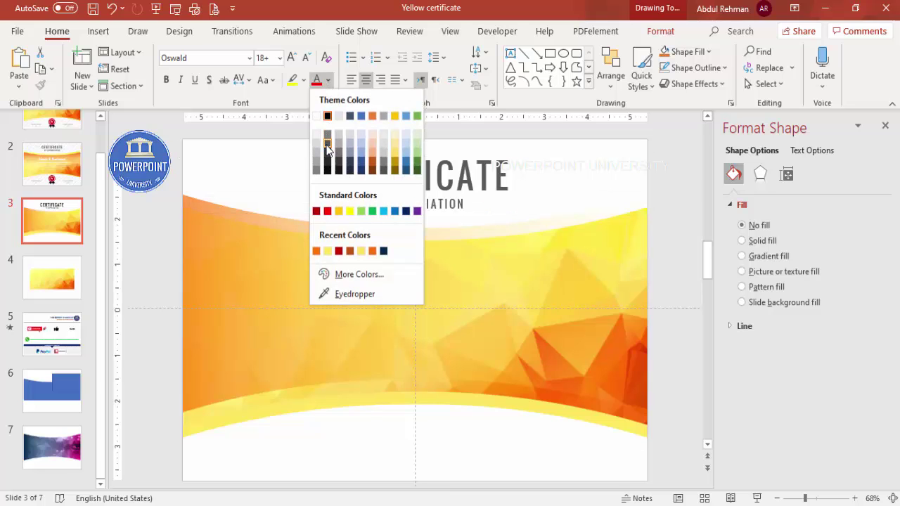
{"action": "left_click", "coordinate": [325, 145]}
{"action": "left_click", "coordinate": [631, 137]}
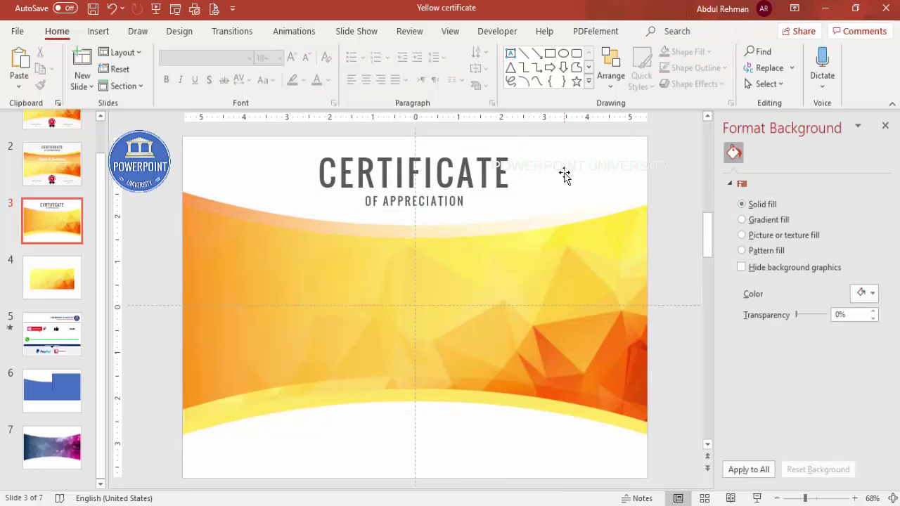
Step: Nudge the orange curved band upward two steps with the arrow keys
{"action": "left_click", "coordinate": [373, 402]}
{"action": "key", "text": "Up"}
{"action": "key", "text": "Up"}
{"action": "key", "text": "Up"}
{"action": "key", "text": "Up"}
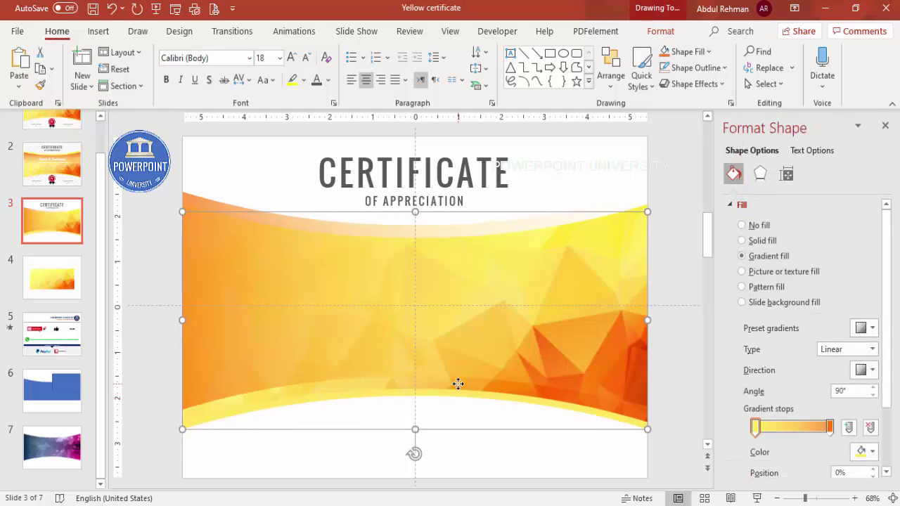
{"action": "key", "text": "Up"}
{"action": "key", "text": "Up"}
{"action": "key", "text": "Up"}
{"action": "key", "text": "Up"}
{"action": "key", "text": "Up"}
{"action": "key", "text": "Up"}
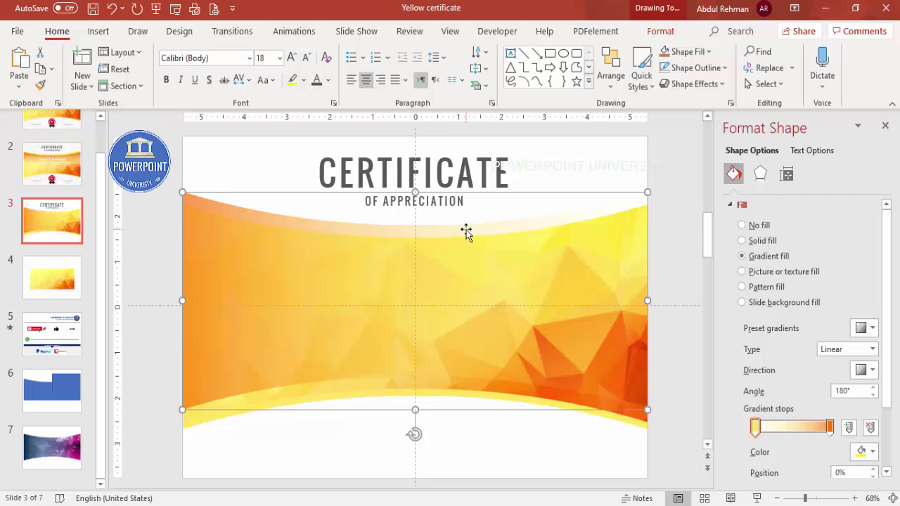